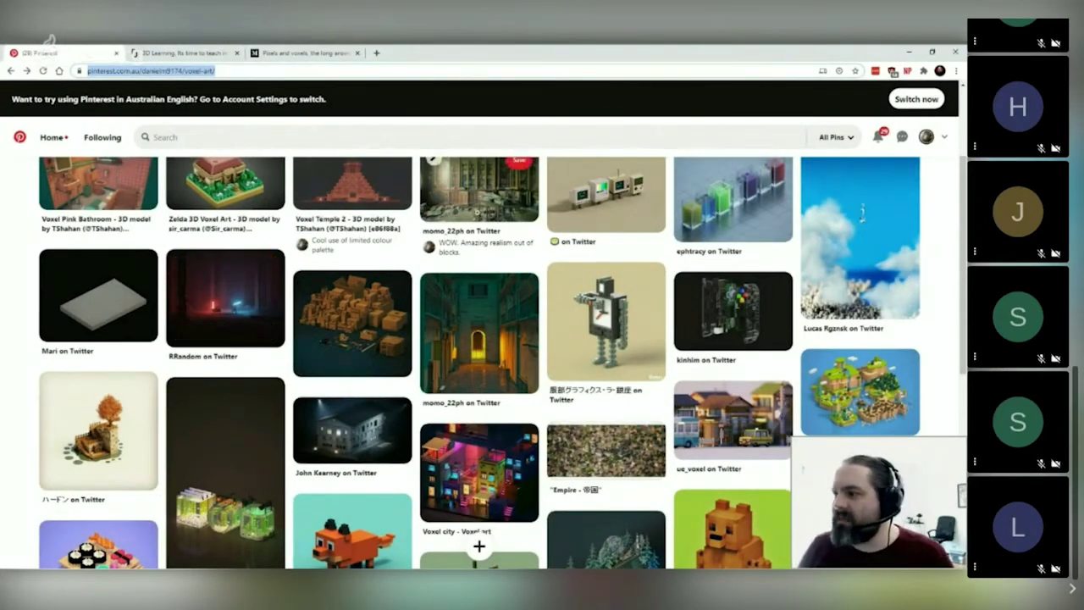
Scroll the Voxel Art board and open the clockman robot pin.
scroll(479, 195, "up", 1)
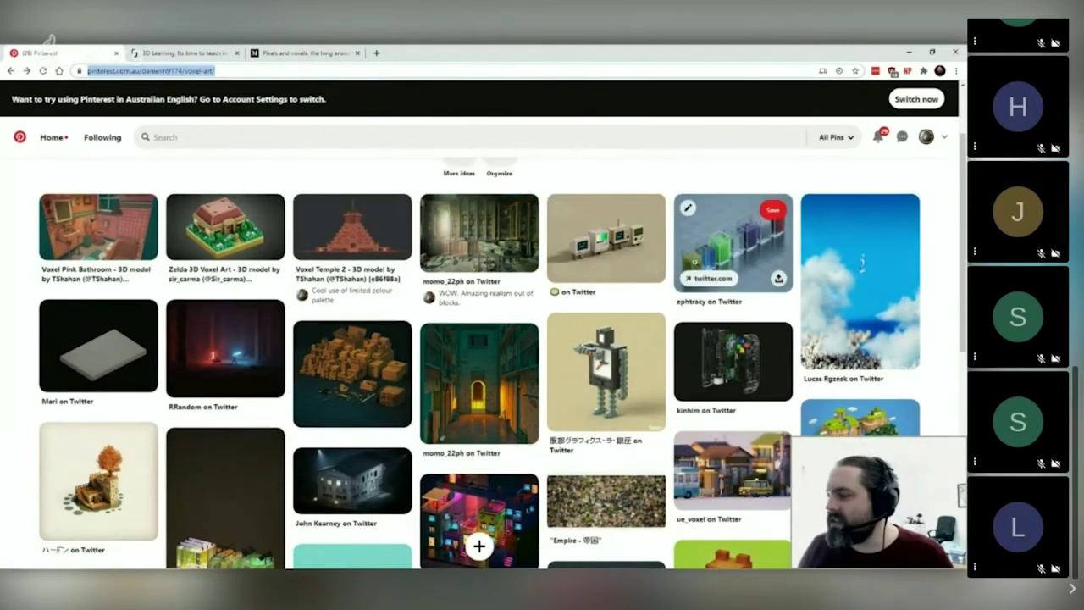
left_click(606, 356)
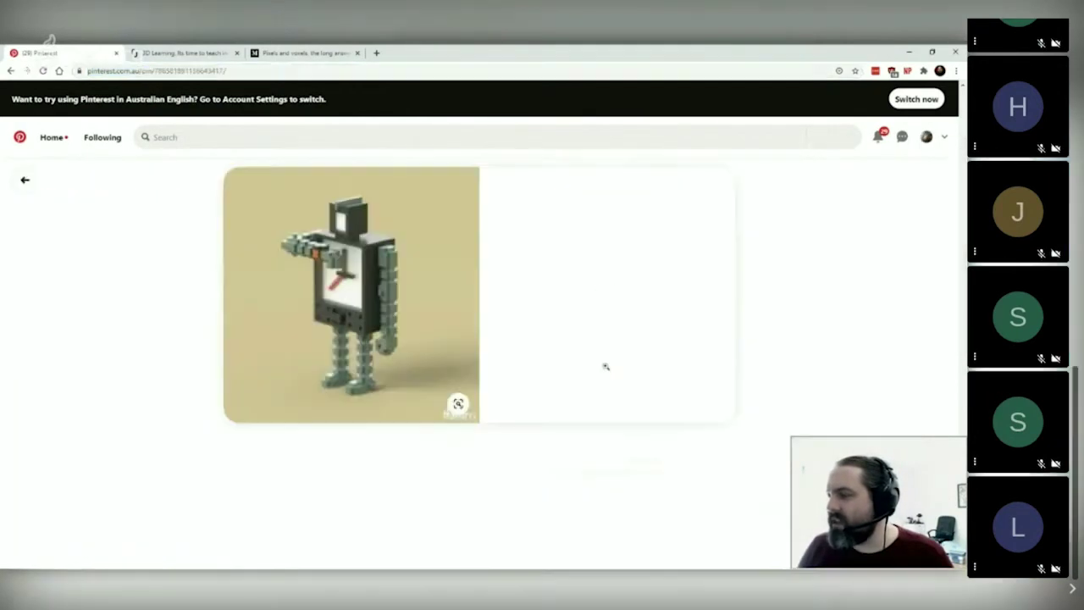
View the source Clockman tweet and its full-size image, then return to the Pinterest pin.
left_click(381, 275)
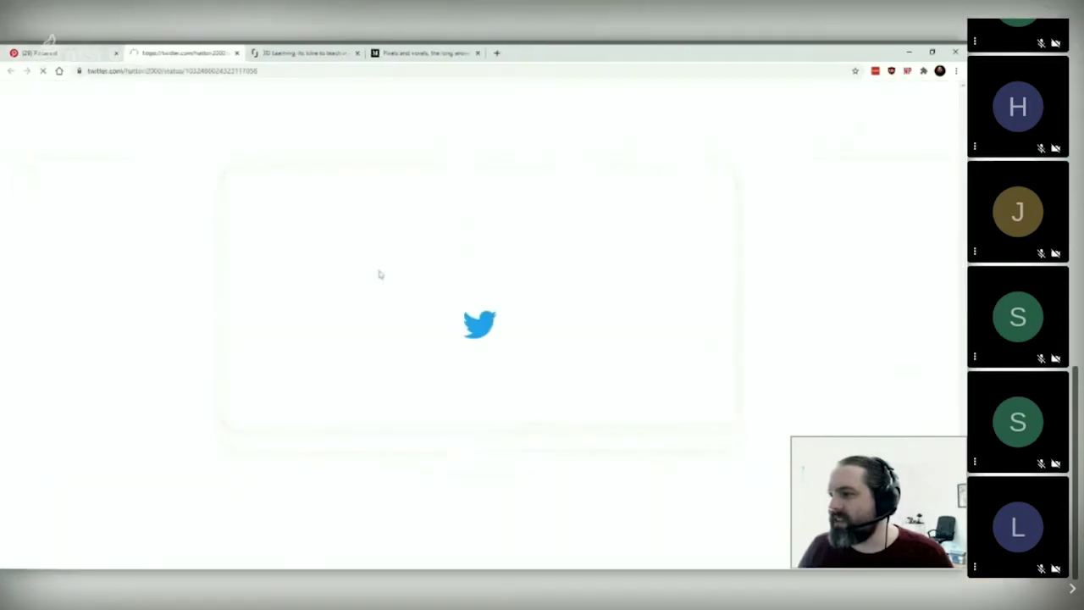
left_click(454, 211)
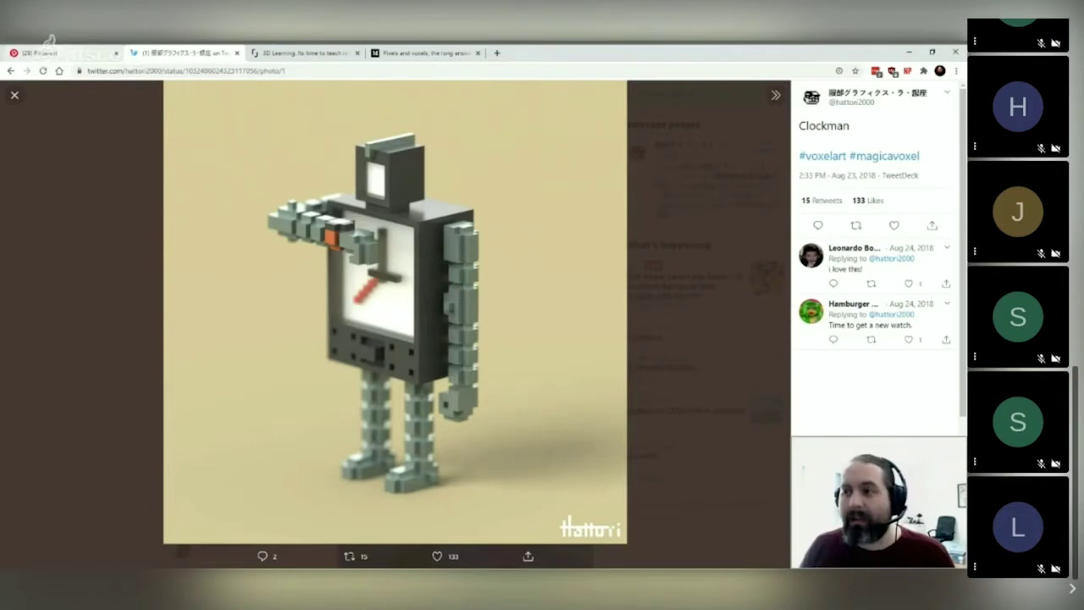
left_click(47, 52)
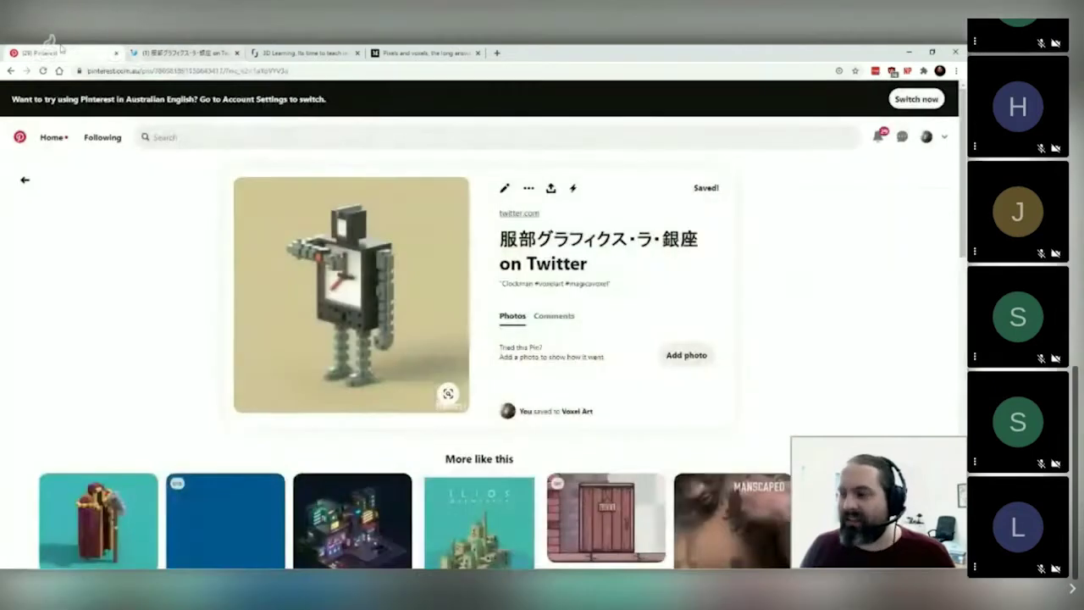
Return to the Voxel Art board and open the Voxel Subway hallway pin's ArtStation source.
left_click(25, 180)
scroll(432, 338, "down", 1)
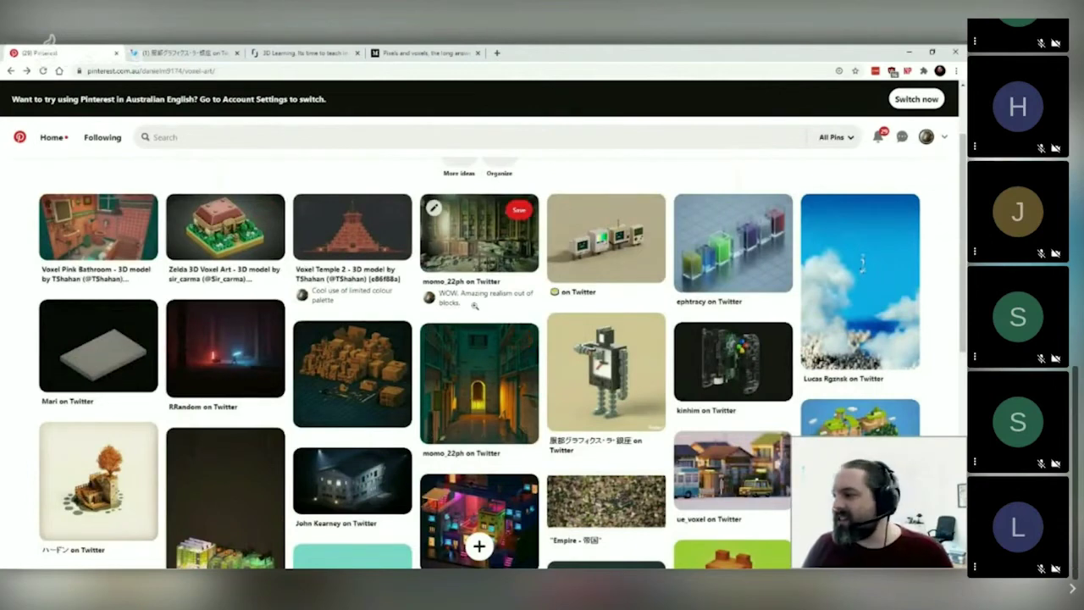
scroll(593, 254, "down", 1)
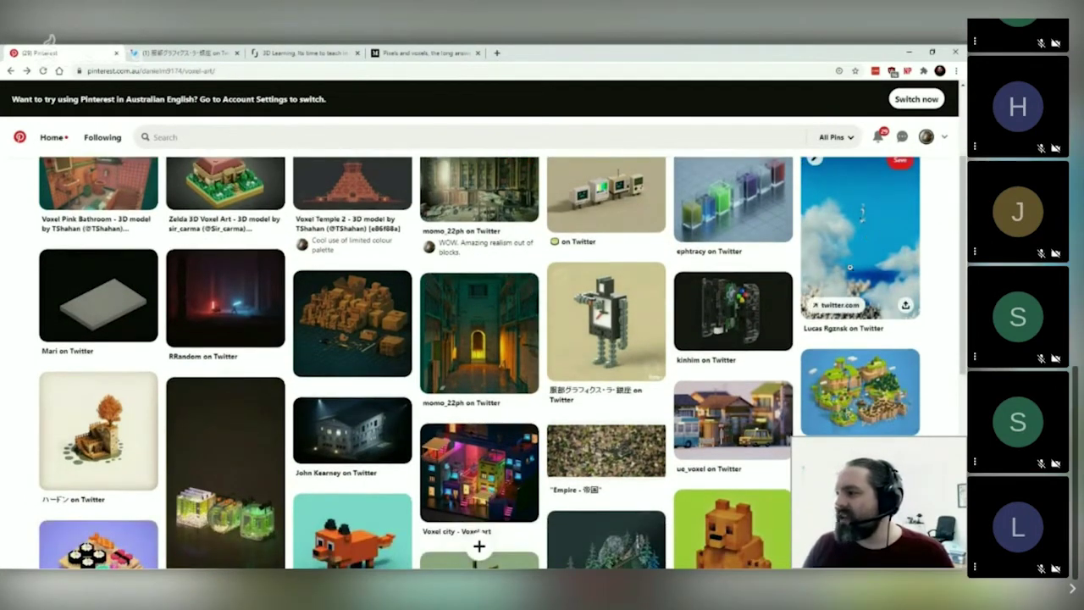
scroll(877, 381, "down", 1)
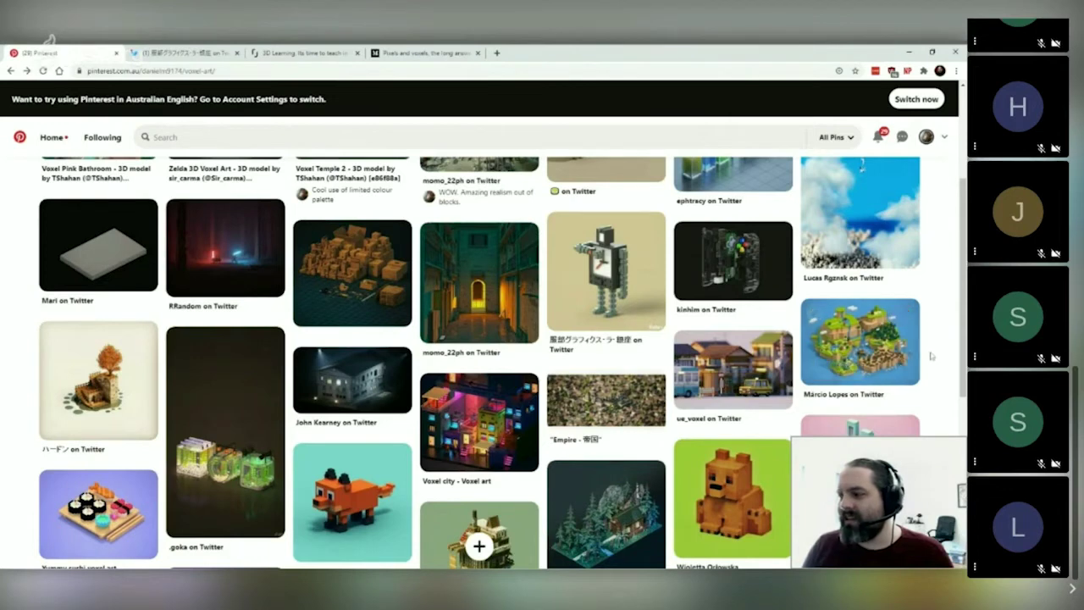
scroll(941, 354, "down", 2)
scroll(941, 354, "down", 3)
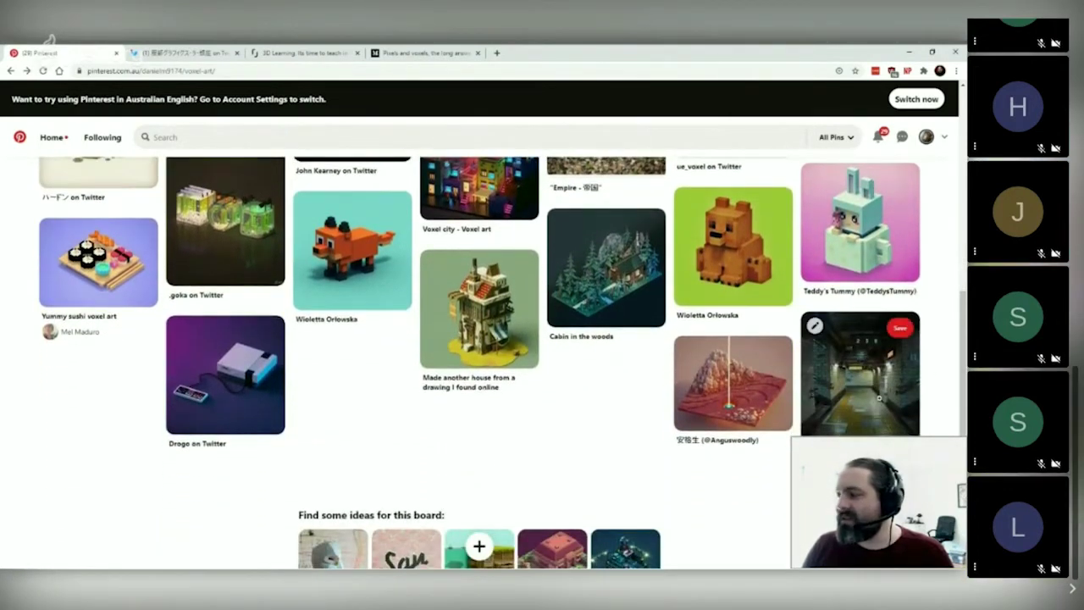
left_click(874, 398)
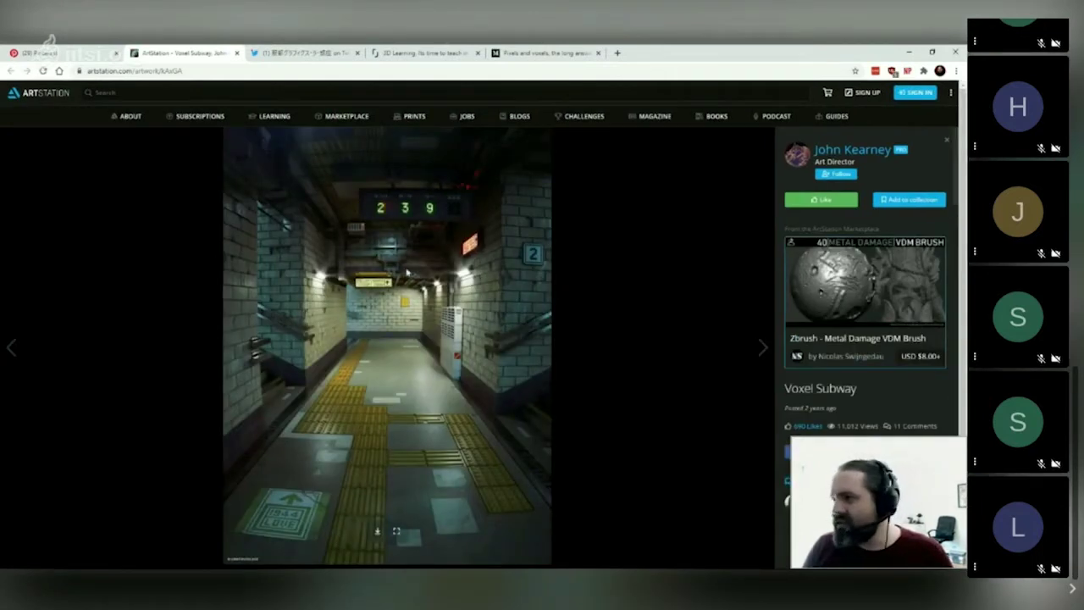
scroll(520, 279, "down", 2, "ctrl")
scroll(534, 305, "down", 2, "ctrl")
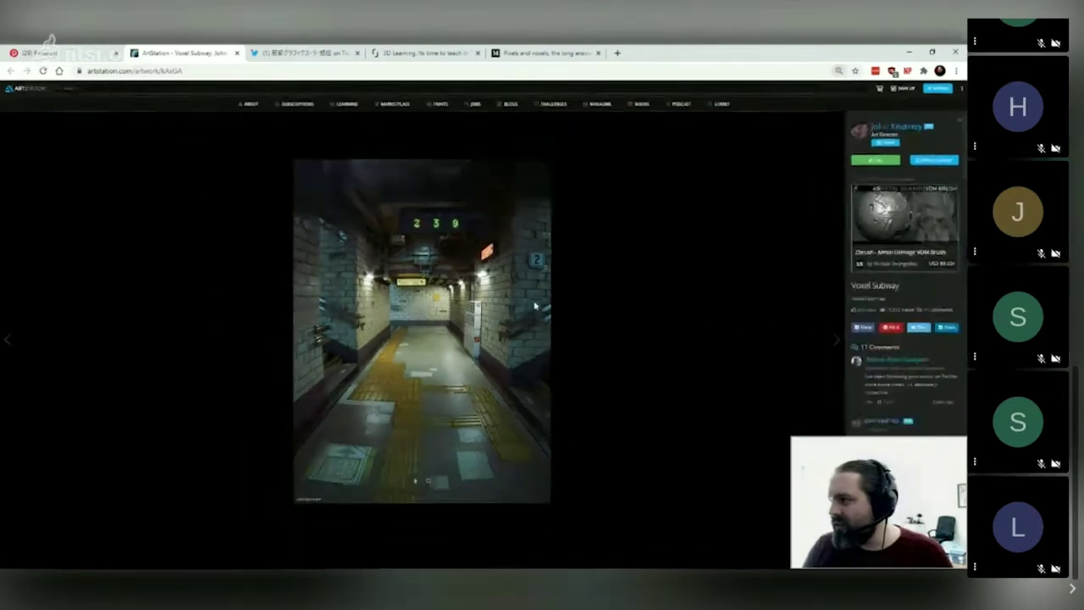
scroll(525, 309, "up", 3, "ctrl")
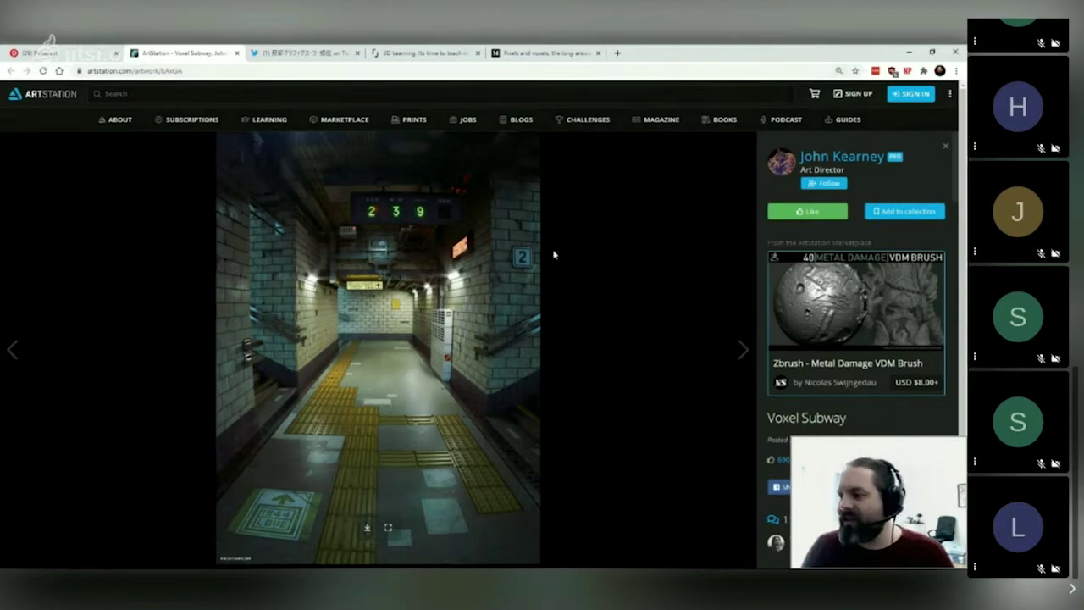
key("ctrl+minus")
key("ctrl+minus")
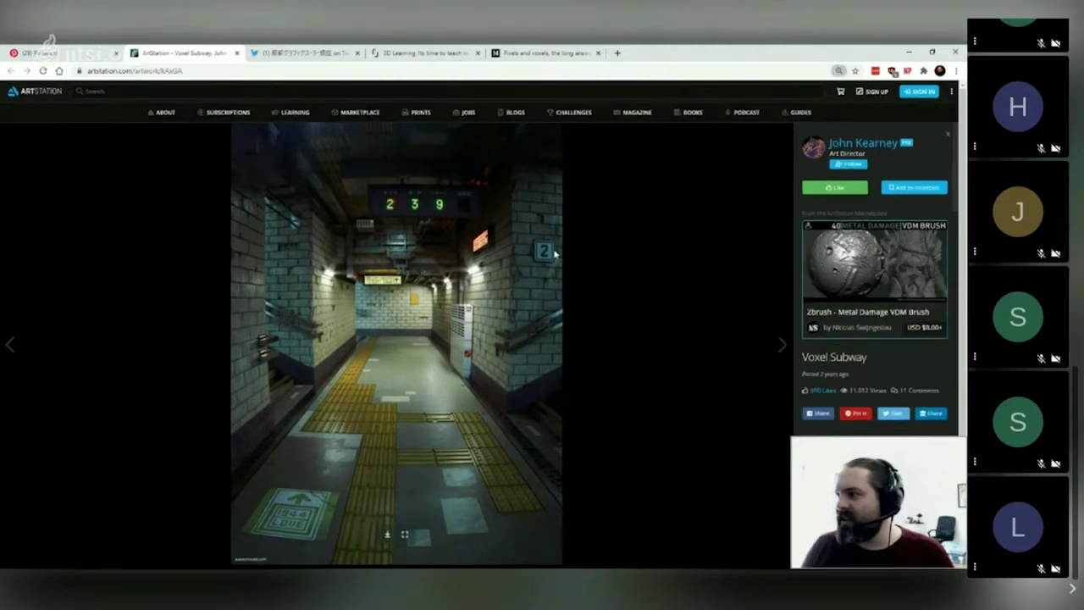
key("ctrl+plus")
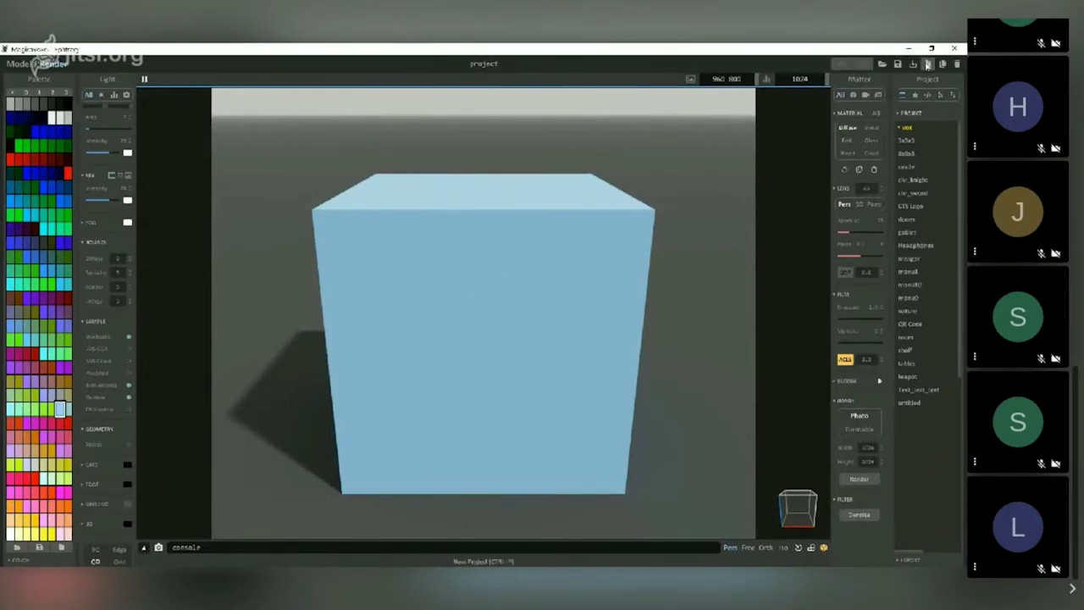
Switch MagicaVoxel from Render to Model mode for the 40×40×40 blue cube.
key("Tab")
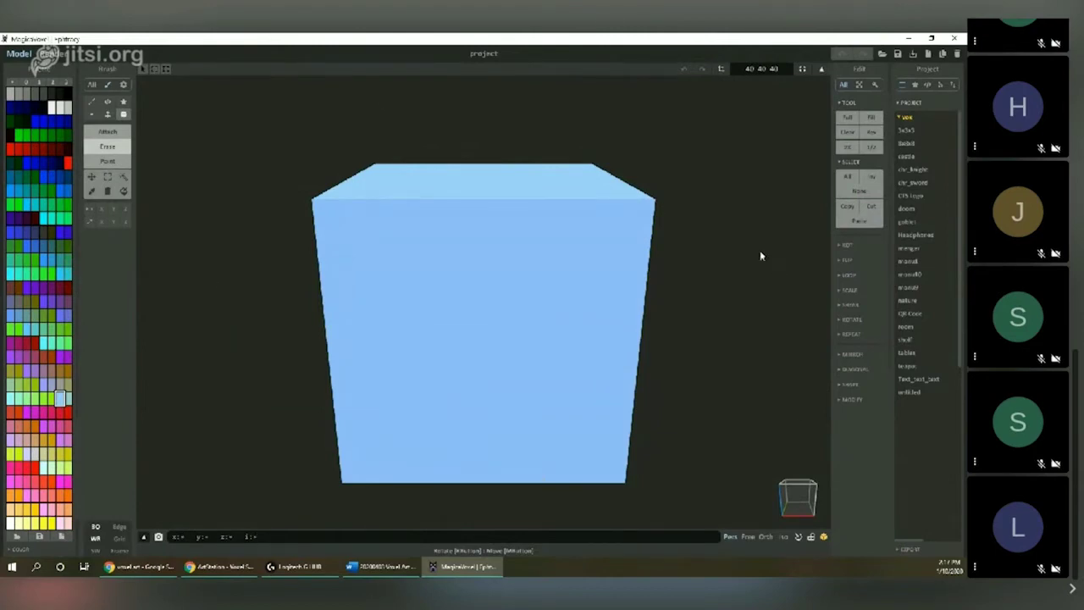
Turn on the Grid display so lines outline each voxel of the cube.
left_click(121, 539)
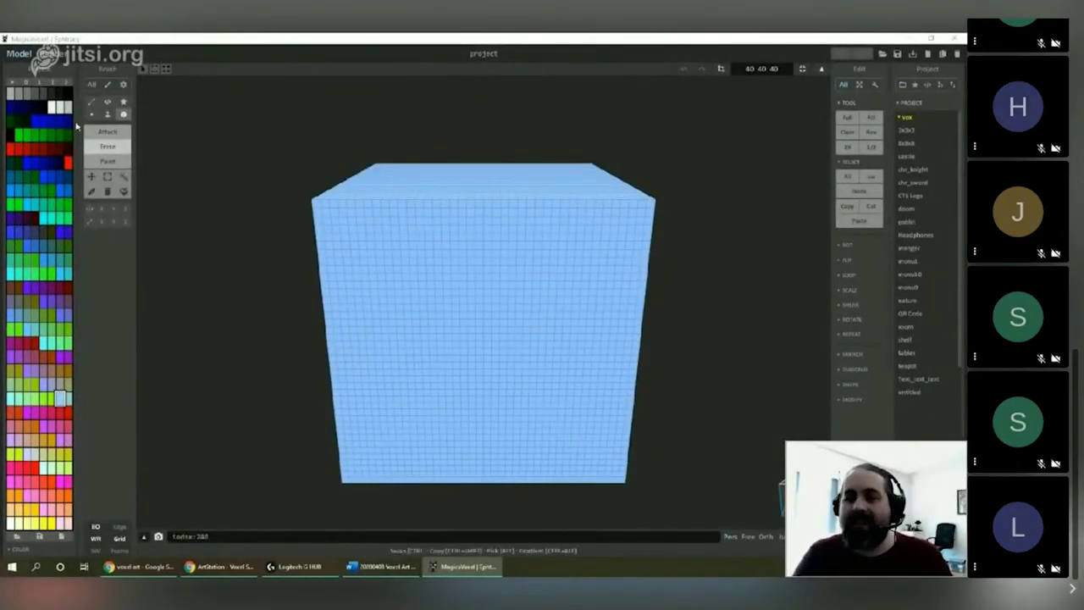
Try palette swatches and settle on green as the working colour.
left_click(27, 93)
left_click(52, 108)
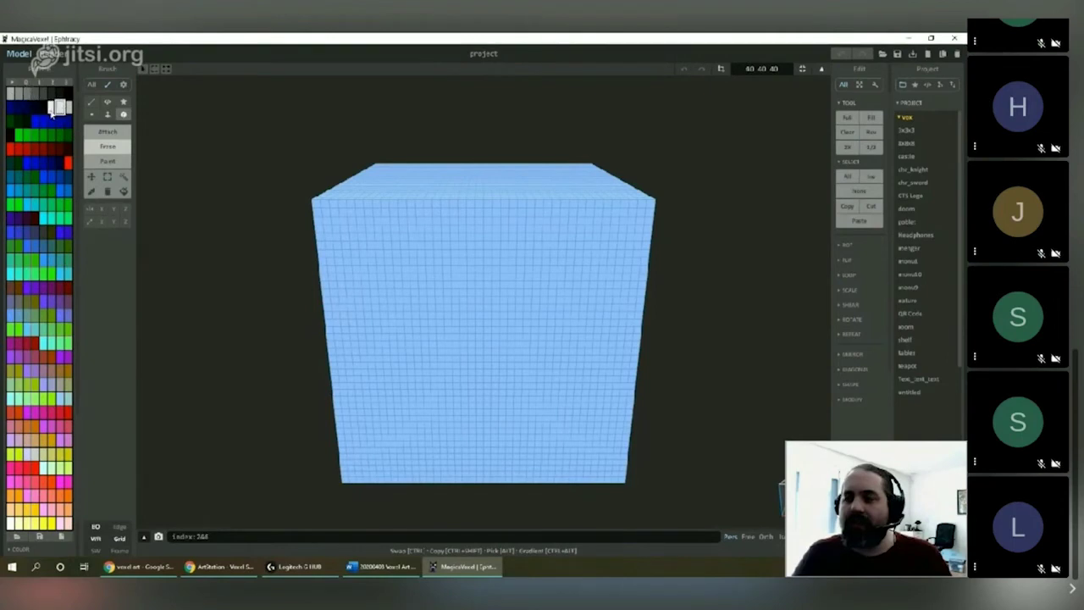
left_click(18, 135)
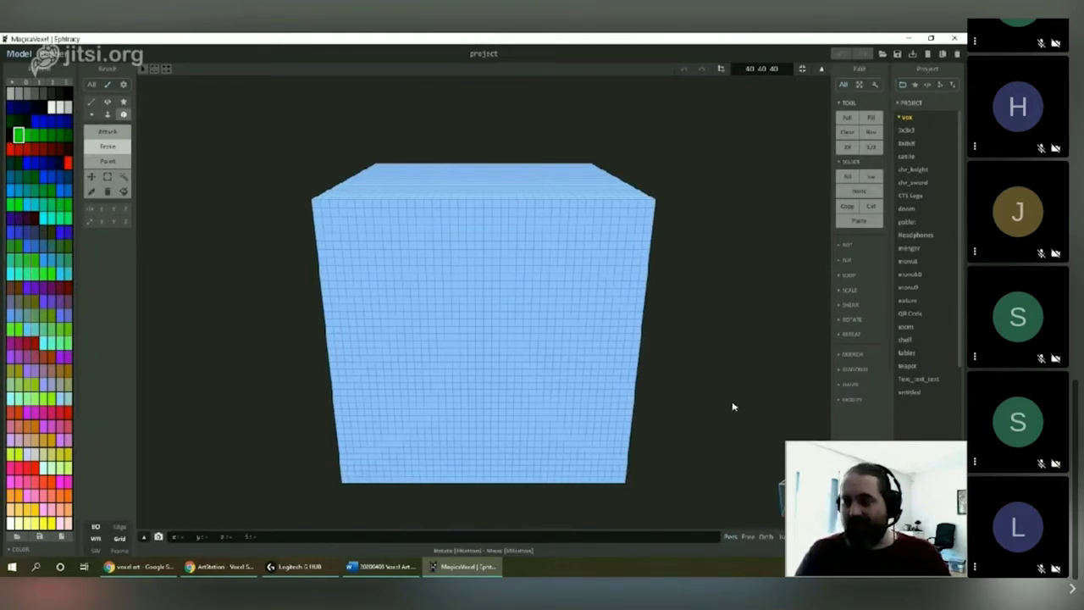
Reset to the straight-on view and set the brush to Erase with the single-voxel type.
right_click_drag(735, 430, 753, 245)
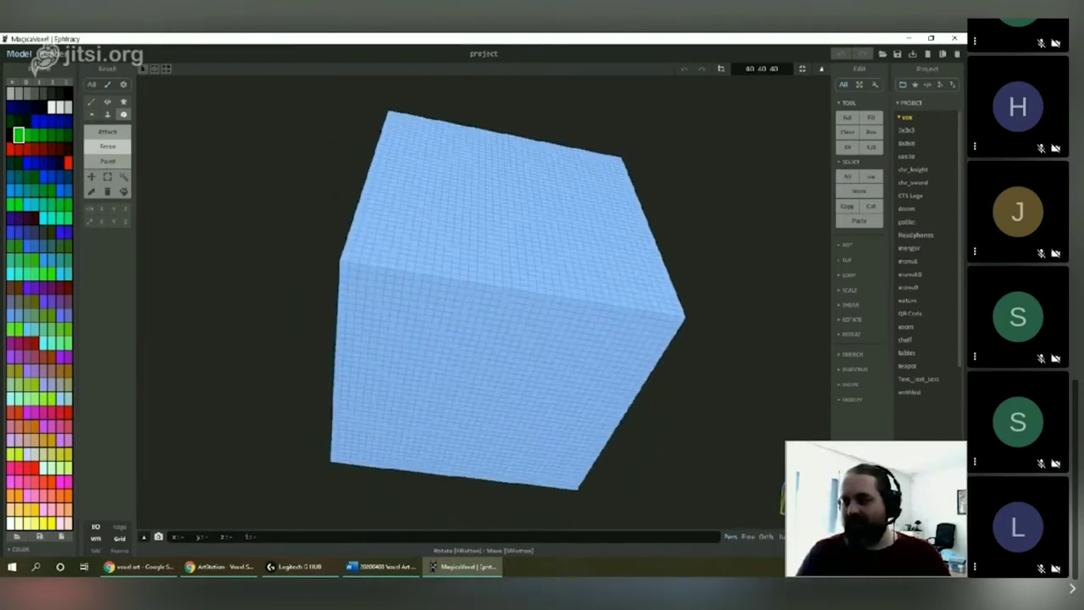
key("5")
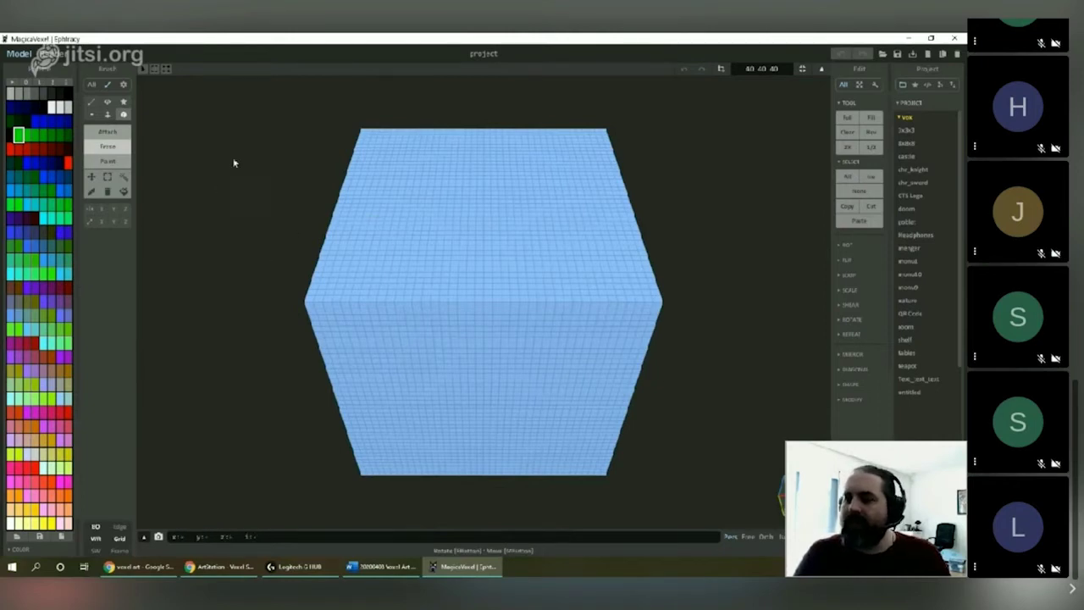
left_click(115, 132)
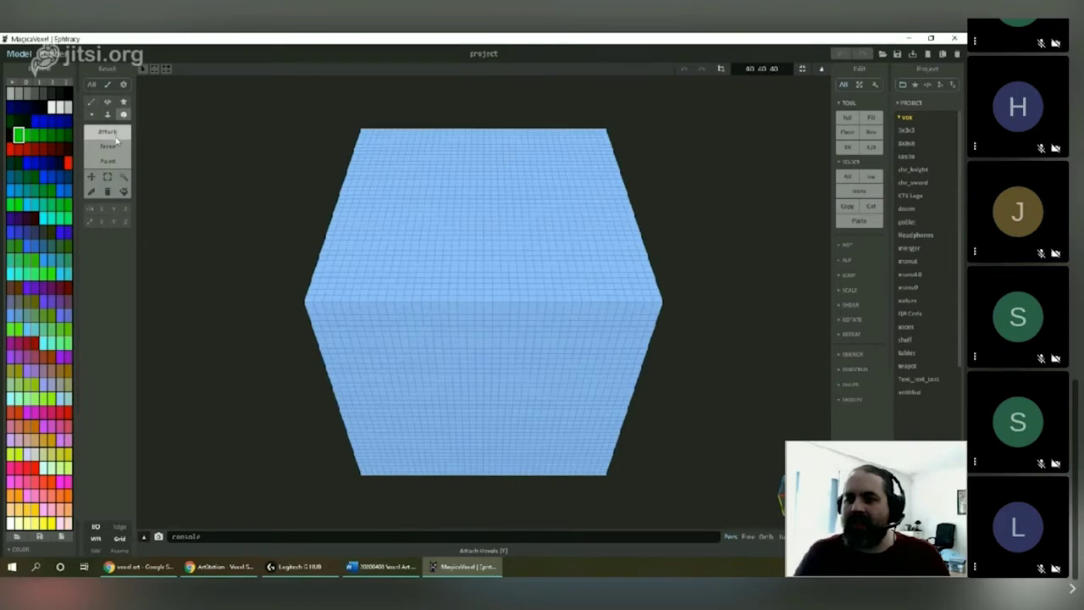
left_click(117, 162)
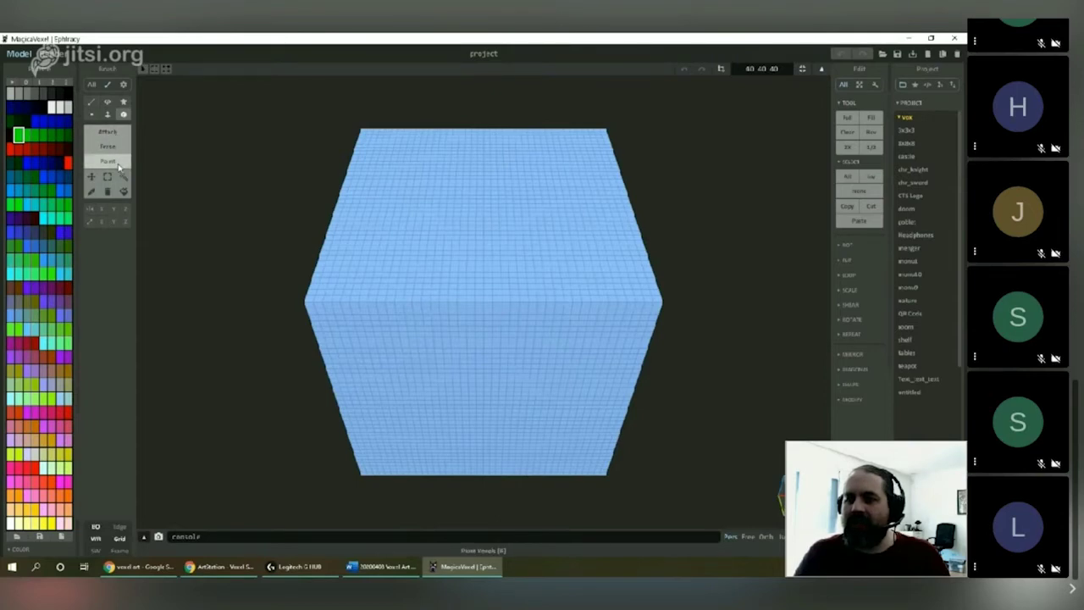
left_click(109, 147)
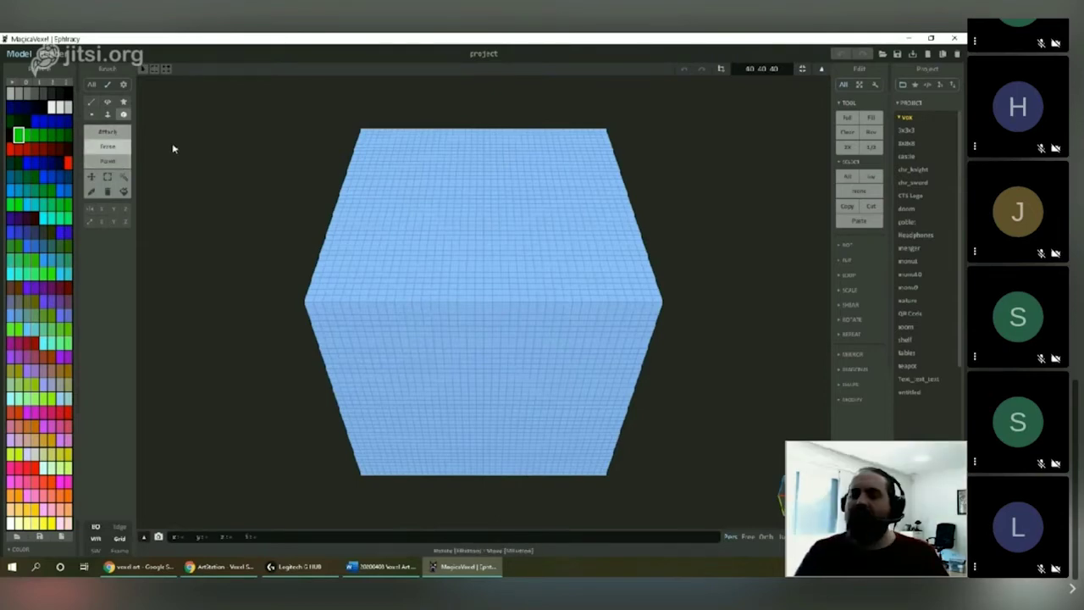
left_click(94, 118)
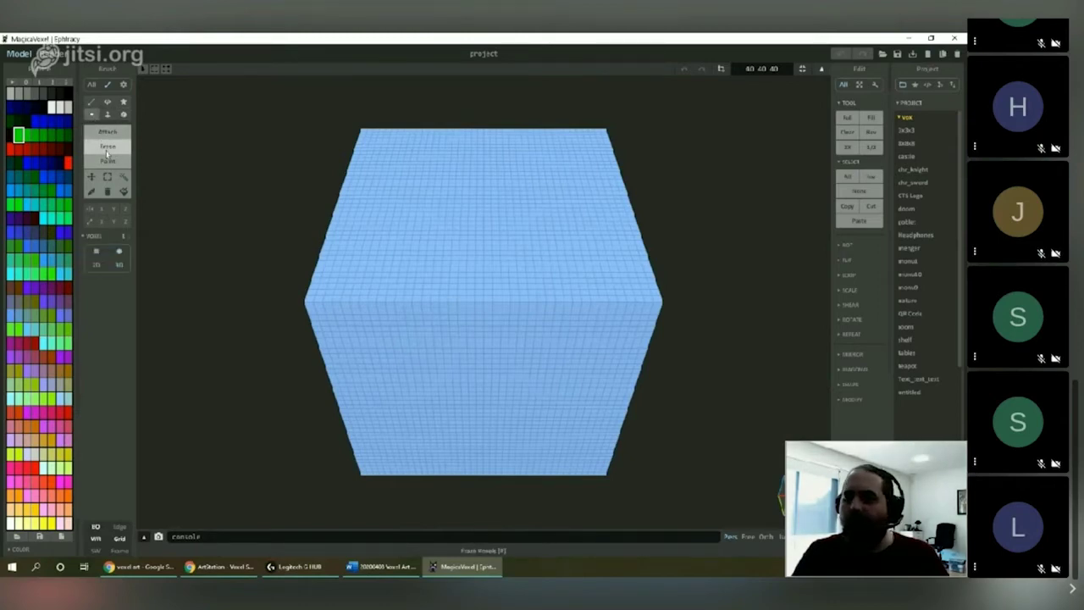
Erase single voxels and carve a trench outline into the cube's top face.
left_click(414, 165)
left_click(505, 266)
left_click(497, 288)
left_click(428, 302)
scroll(516, 321, "up", 3)
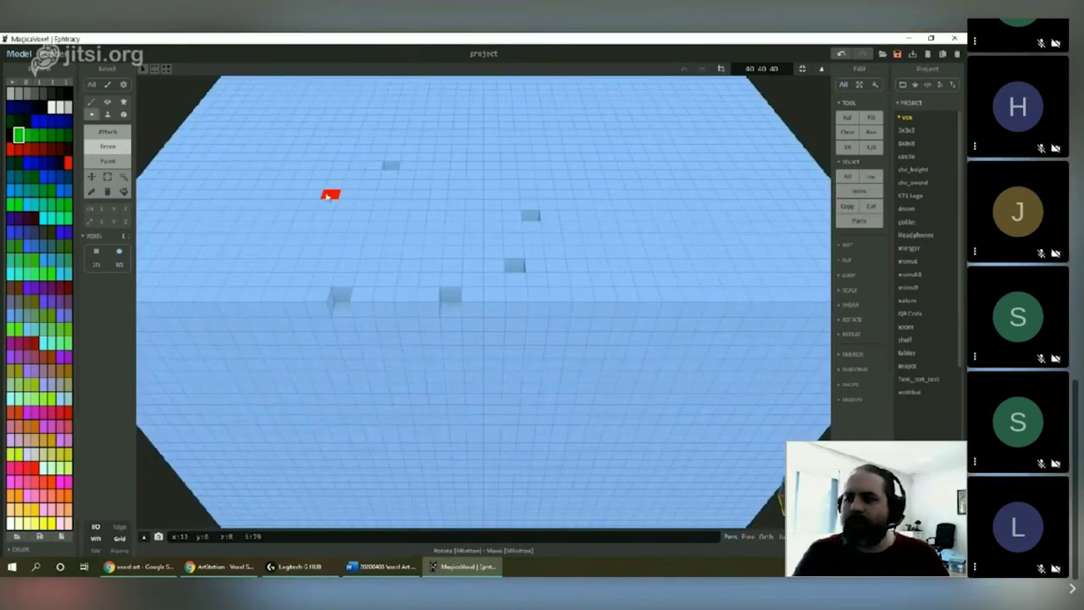
mouse_move(293, 191)
left_mouse_down()
mouse_move(334, 155)
mouse_move(394, 140)
mouse_move(481, 150)
mouse_move(546, 176)
mouse_move(581, 245)
mouse_move(539, 278)
mouse_move(475, 260)
mouse_move(445, 222)
mouse_move(494, 166)
mouse_move(549, 142)
mouse_move(668, 155)
mouse_move(705, 187)
mouse_move(704, 244)
mouse_move(683, 247)
mouse_move(677, 169)
mouse_move(733, 119)
left_mouse_up()
scroll(378, 301, "down", 3)
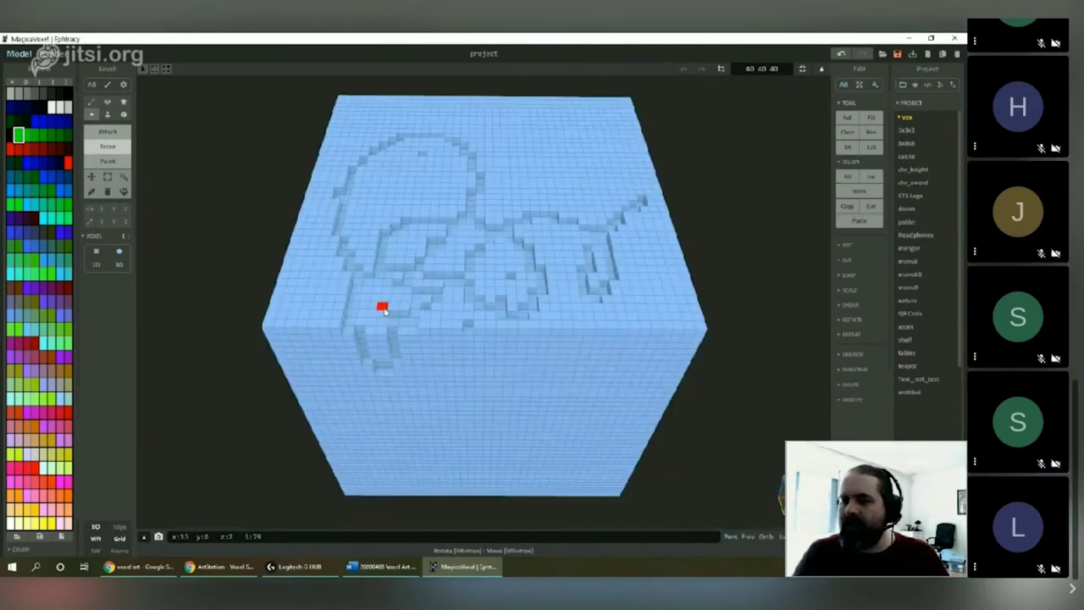
Attach eight green voxels around the sketch, then set the brush to Paint mode.
left_click(108, 131)
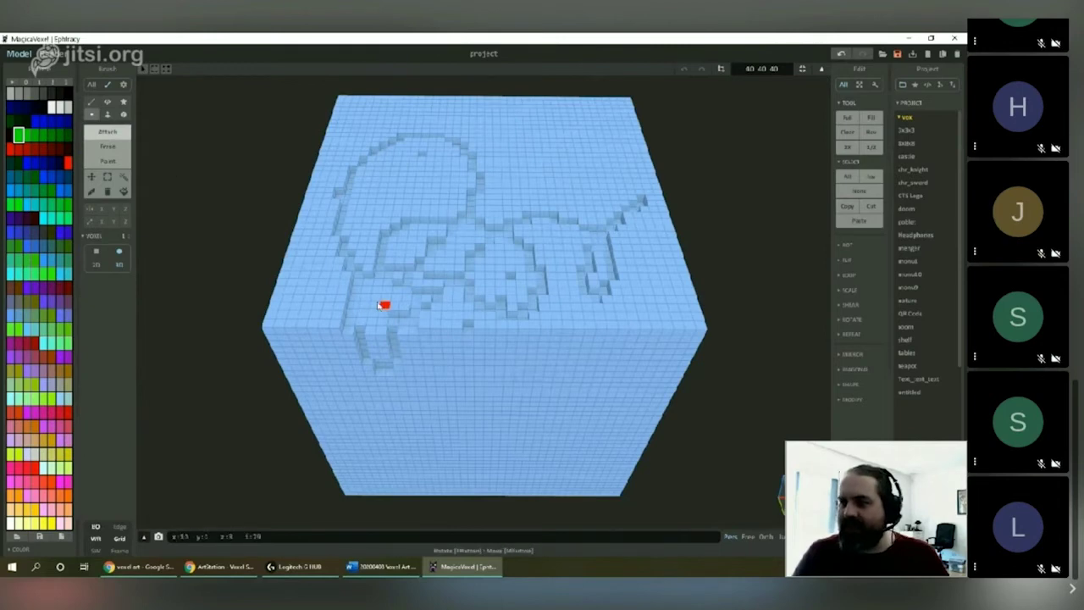
left_click(374, 302)
left_click(390, 293)
left_click(356, 279)
left_click(350, 310)
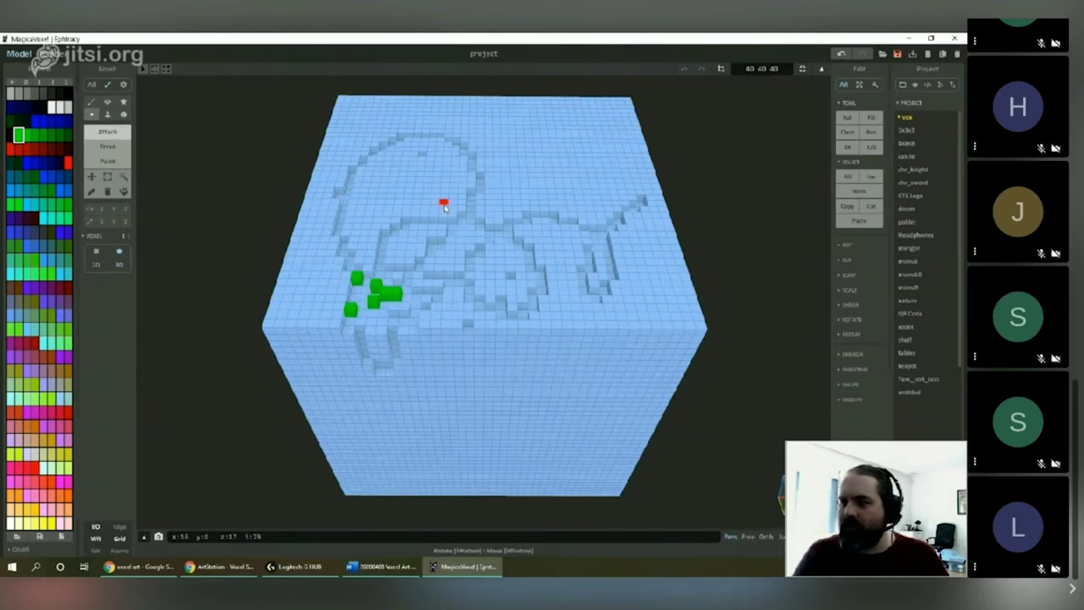
left_click(470, 200)
left_click(479, 190)
left_click(457, 145)
left_click(487, 237)
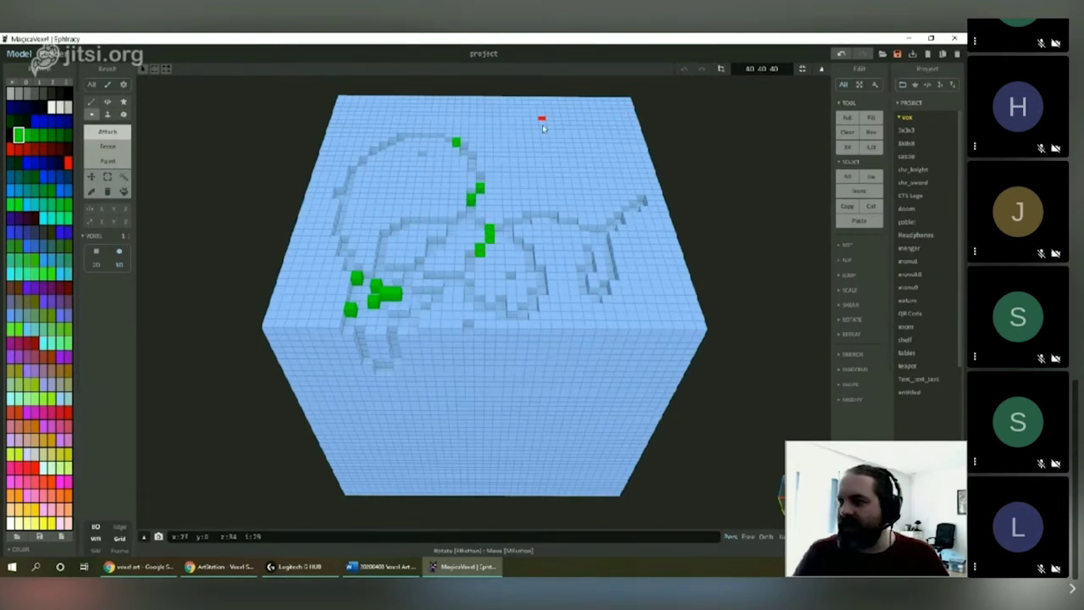
left_click(112, 162)
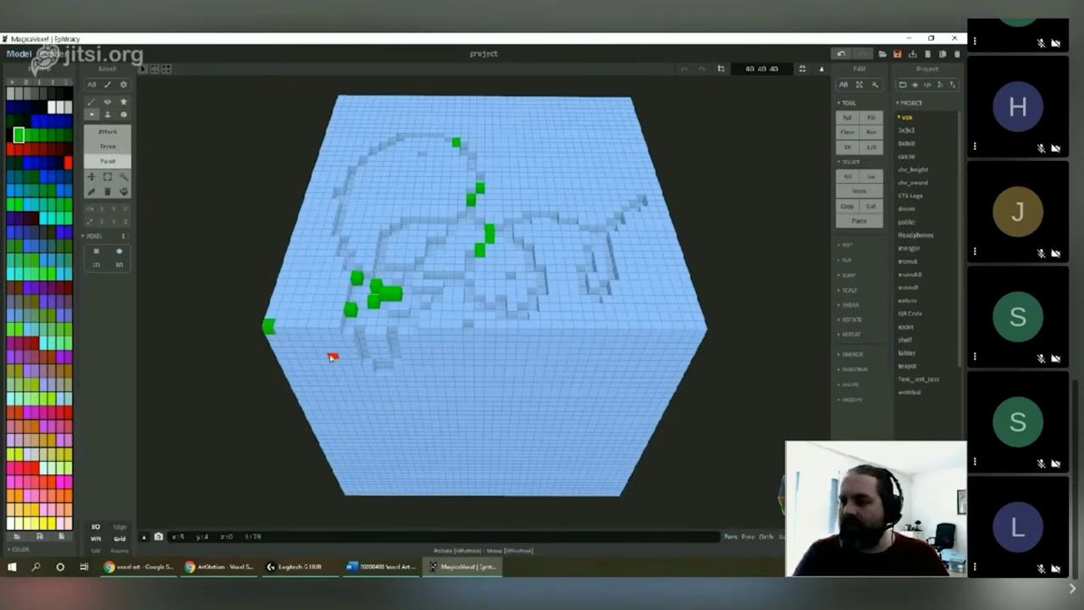
Paint a green fish outline onto the cube's side face.
right_click_drag(366, 368, 451, 351)
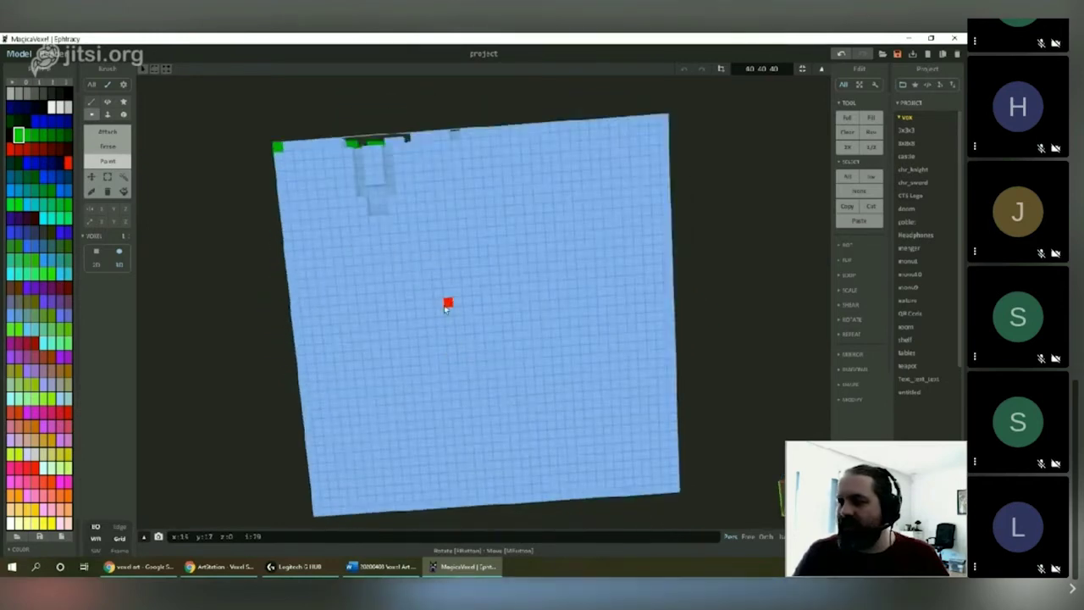
left_click(374, 262)
mouse_move(390, 279)
left_mouse_down()
mouse_move(568, 344)
mouse_move(561, 240)
mouse_move(372, 377)
left_mouse_up()
left_click_drag(367, 251, 465, 324)
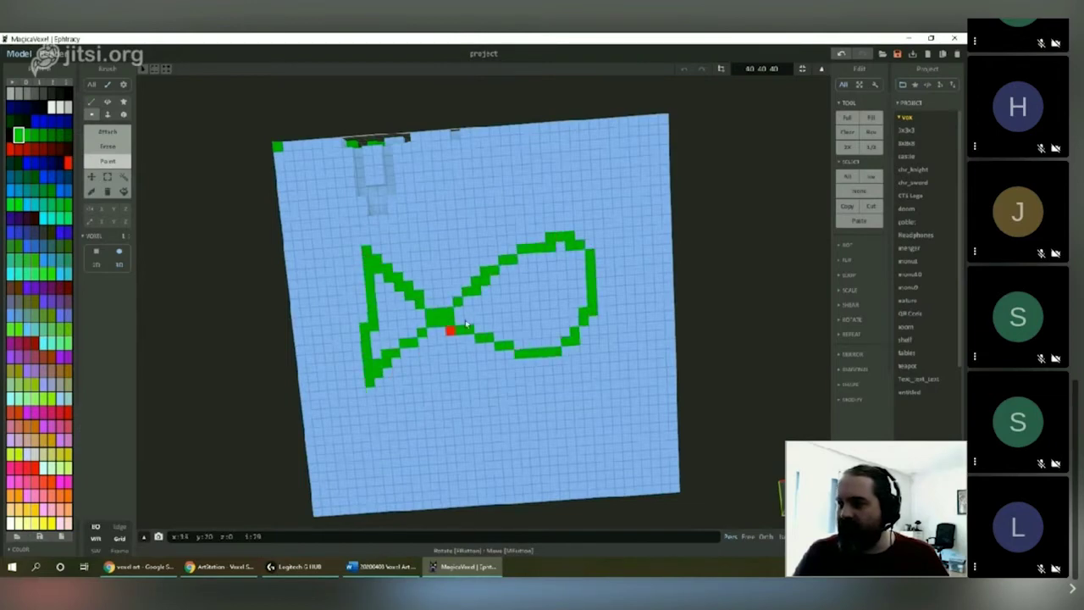
Paint the fish's eye, four rising bubbles and a curved mouth line.
left_click(562, 275)
left_click(618, 243)
left_click(616, 193)
left_click(616, 163)
left_click(634, 152)
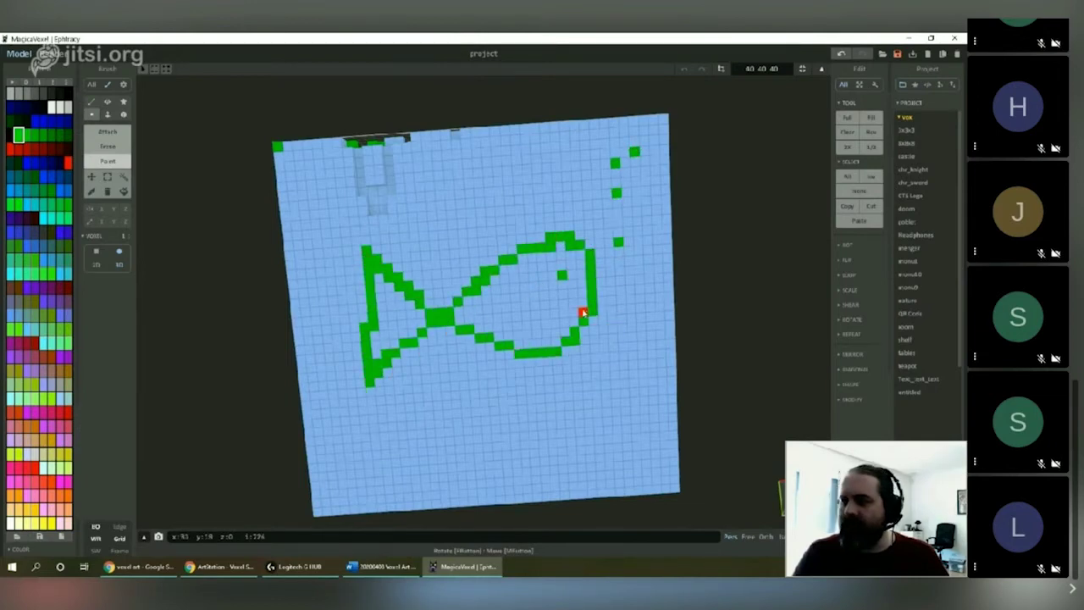
left_click_drag(583, 311, 505, 303)
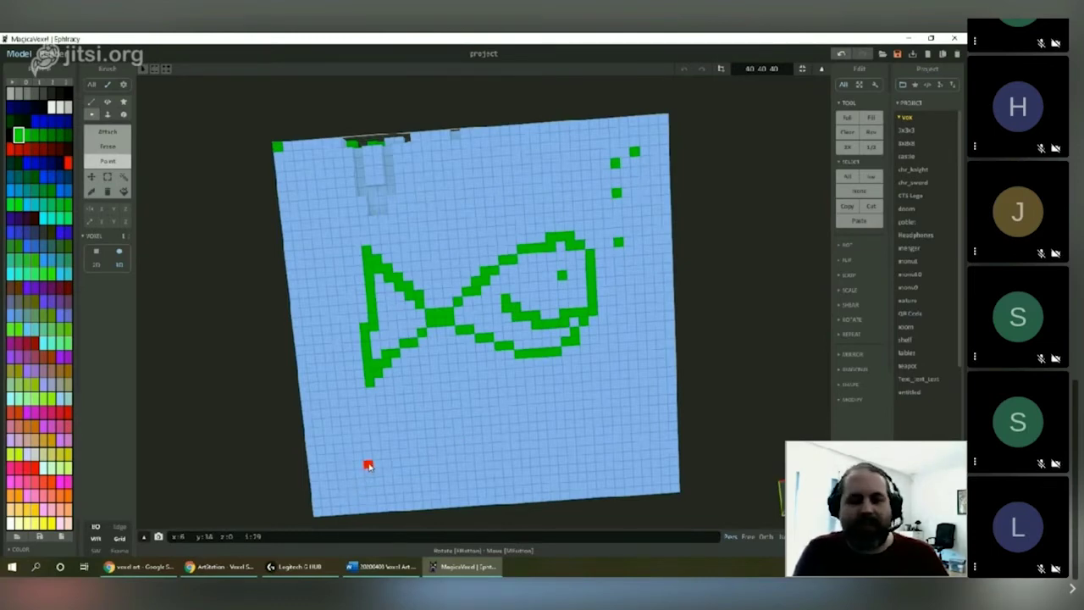
right_click_drag(477, 174, 472, 223)
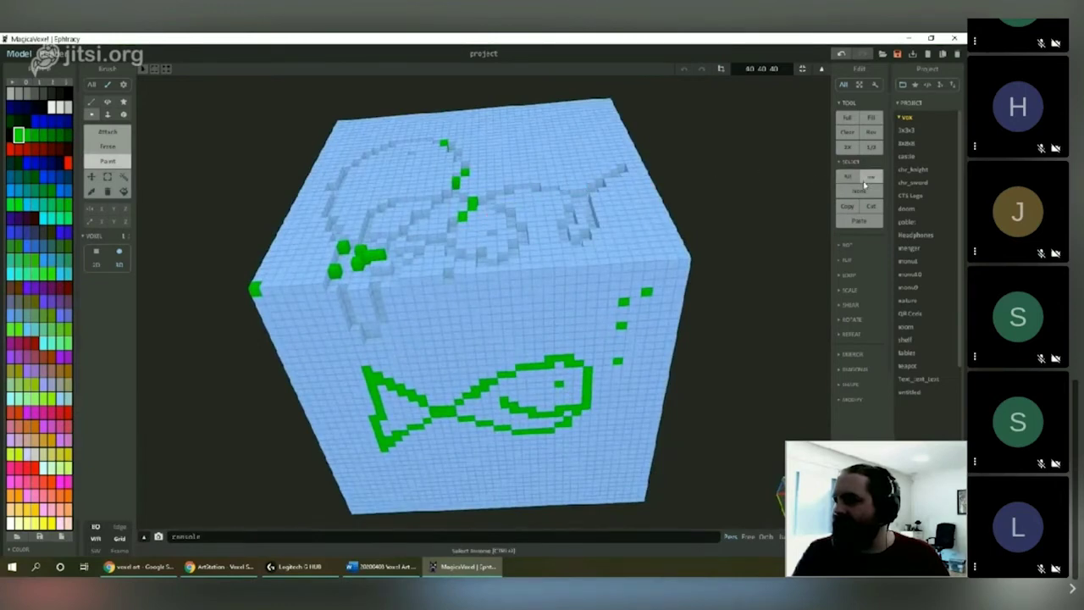
Clear every voxel from the model and select the 40 40 40 size field.
left_click(848, 132)
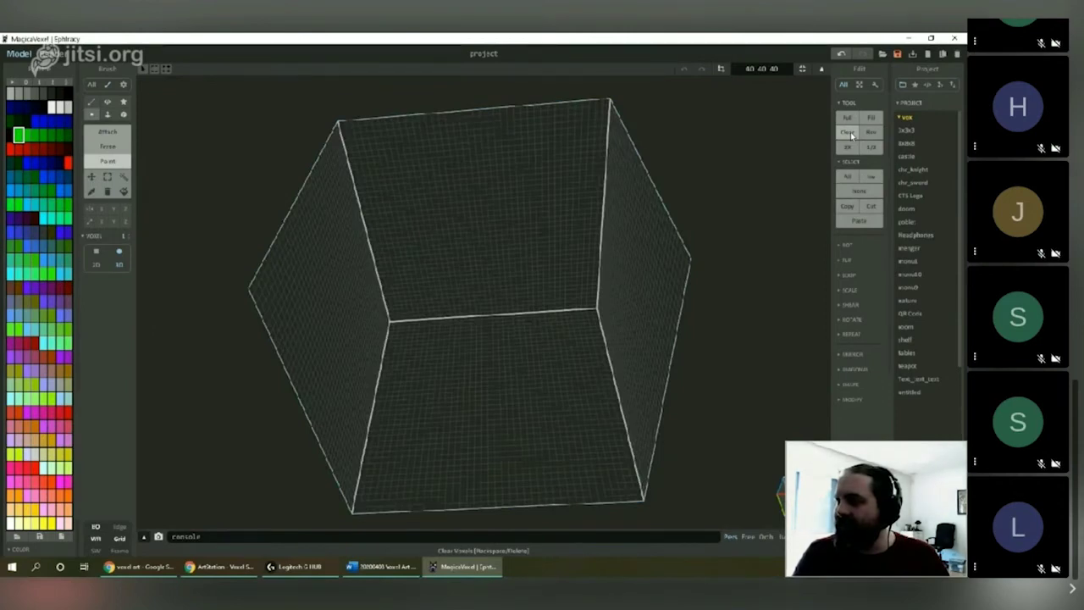
left_click(784, 69)
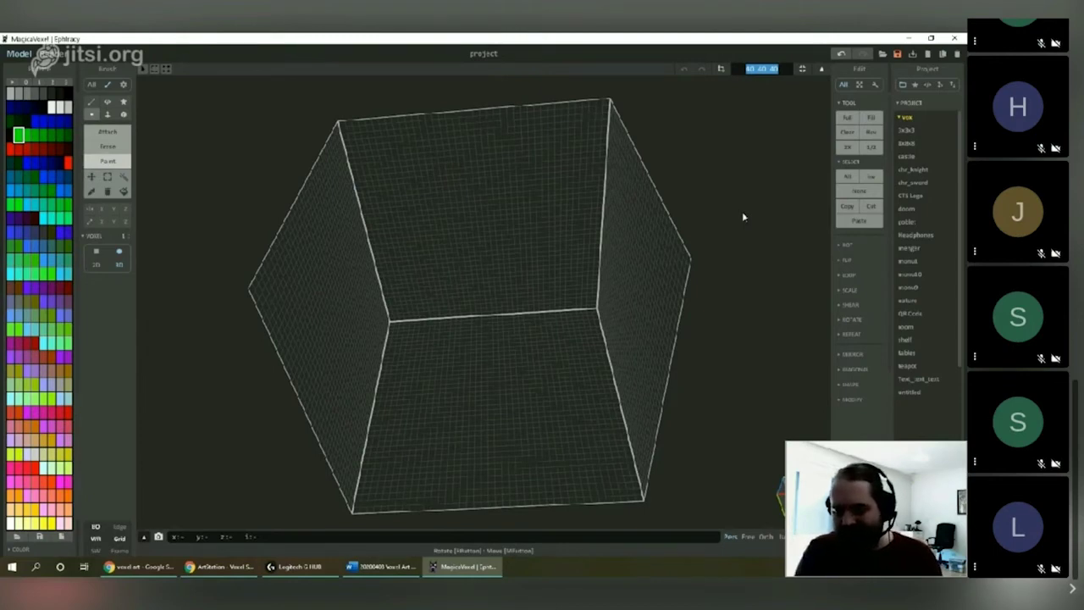
Resize the model volume to 15×15×15 and angle the view into the empty box.
type("15 15 15")
key("Return")
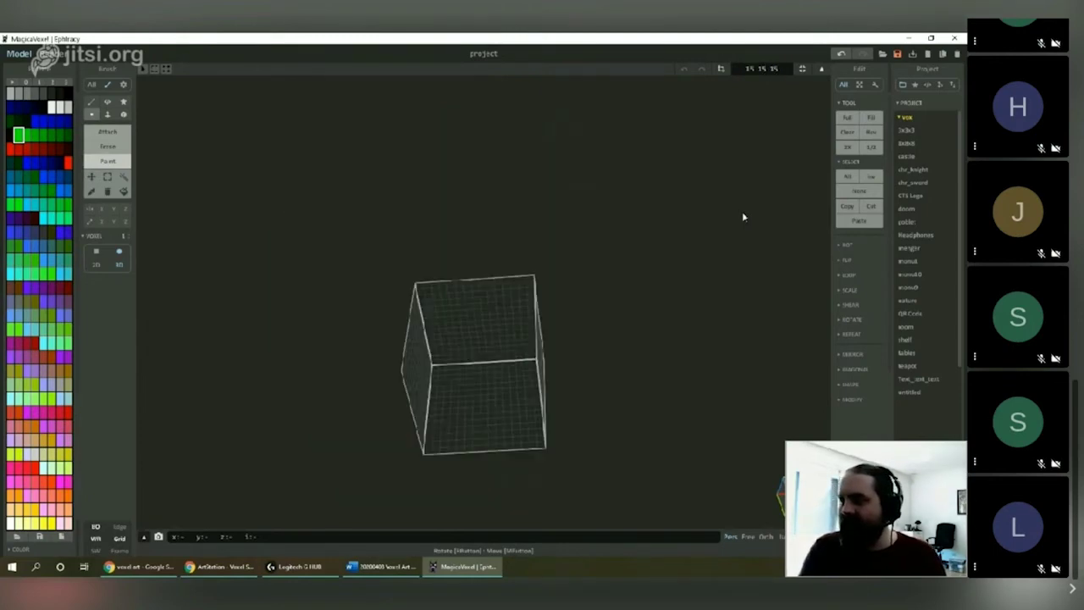
scroll(487, 453, "up", 5)
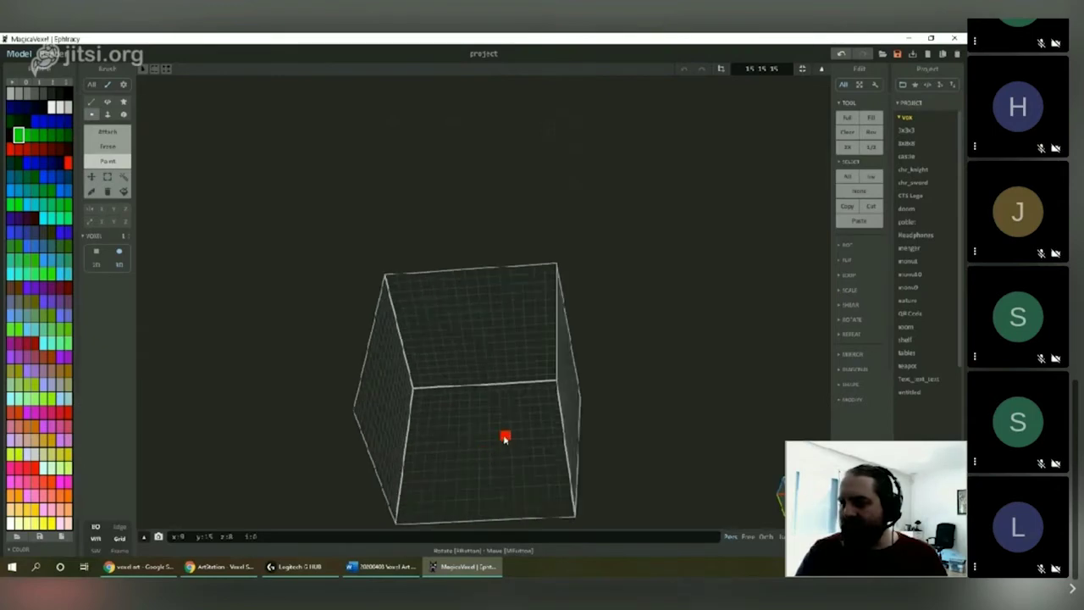
right_click_drag(570, 404, 576, 375)
right_click_drag(465, 380, 483, 331)
mouse_move(653, 376)
right_mouse_down()
mouse_move(668, 382)
mouse_move(659, 386)
right_mouse_up()
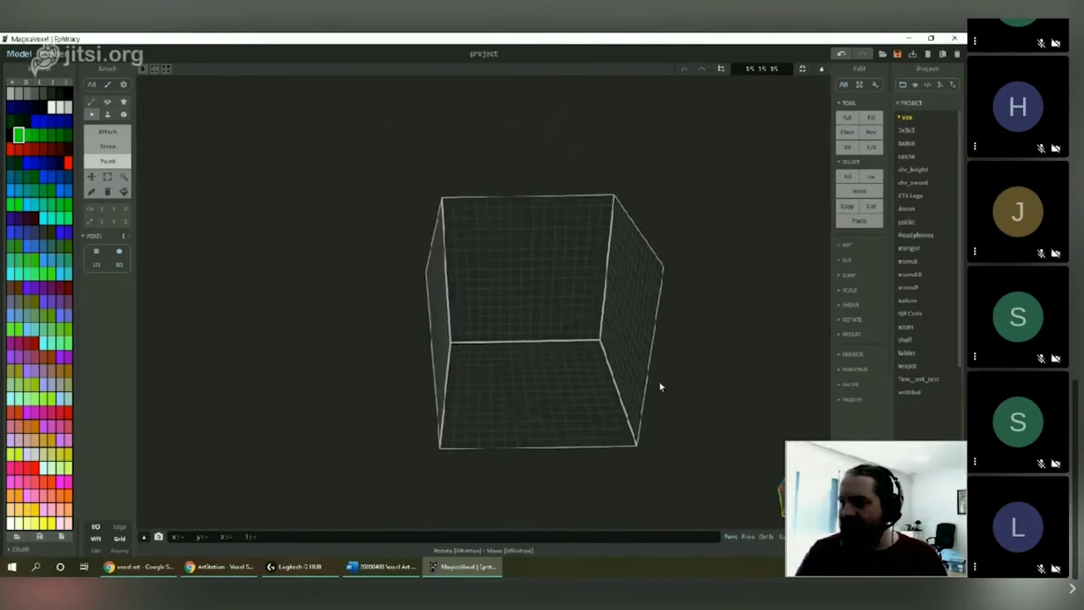
In Attach mode with light grey, place floor voxels and draw an arch.
left_click(108, 131)
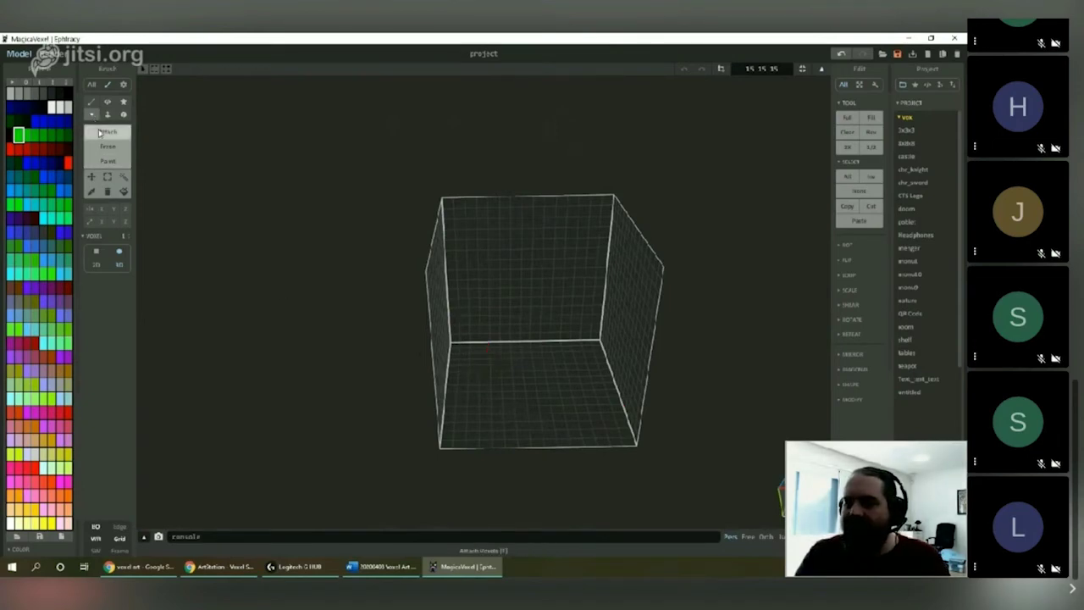
left_click(11, 93)
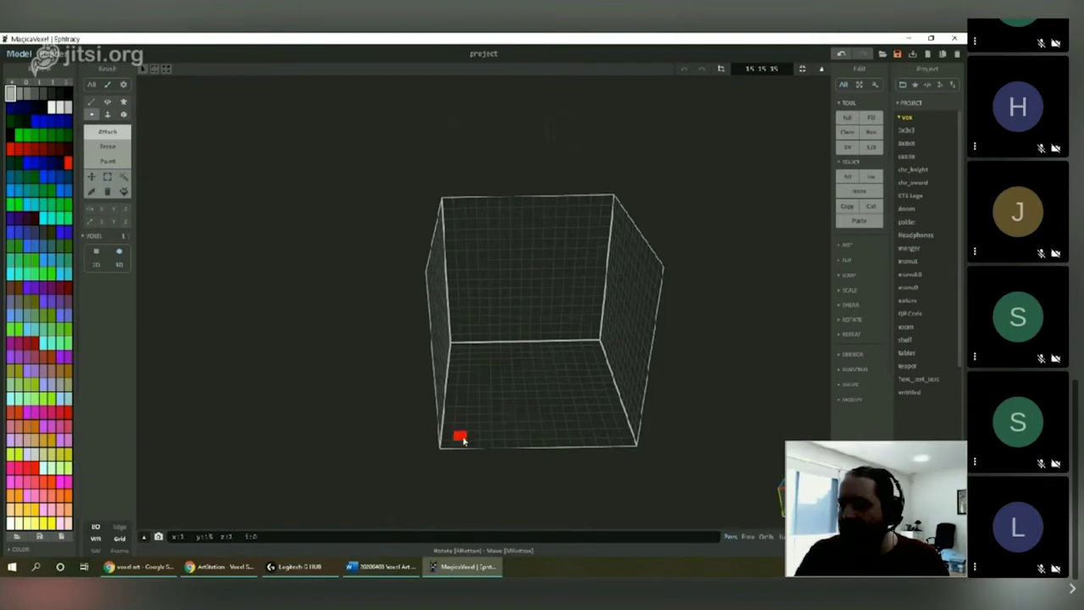
left_click(462, 440)
right_click_drag(457, 432, 466, 459)
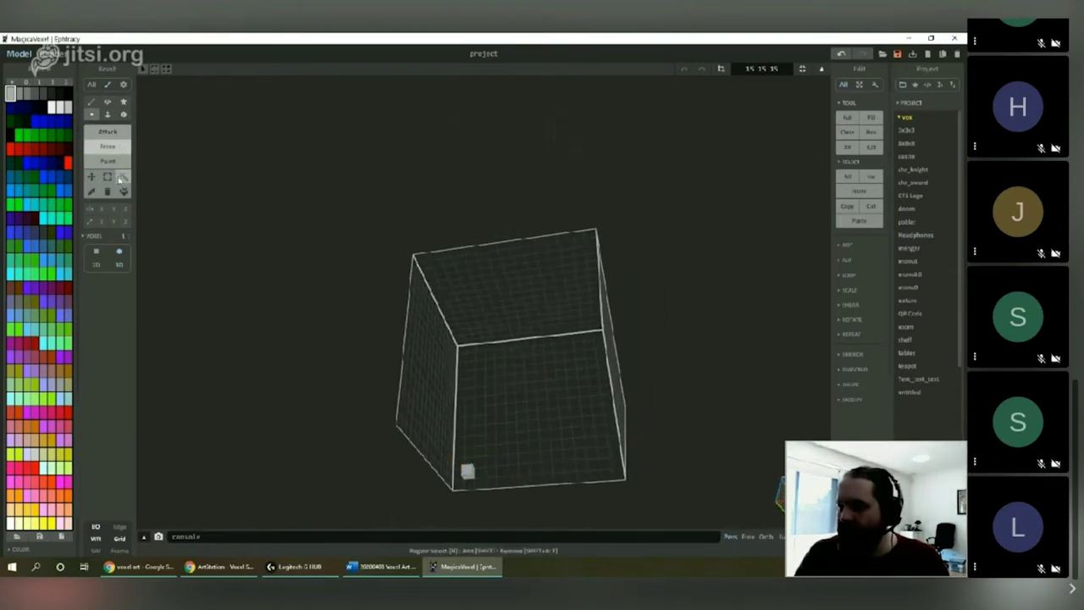
mouse_move(469, 463)
left_mouse_down()
mouse_move(465, 445)
mouse_move(479, 437)
mouse_move(491, 475)
left_mouse_up()
Extend the arch into three prongs and draw a long fork handle up from the middle.
right_click_drag(537, 436, 678, 261)
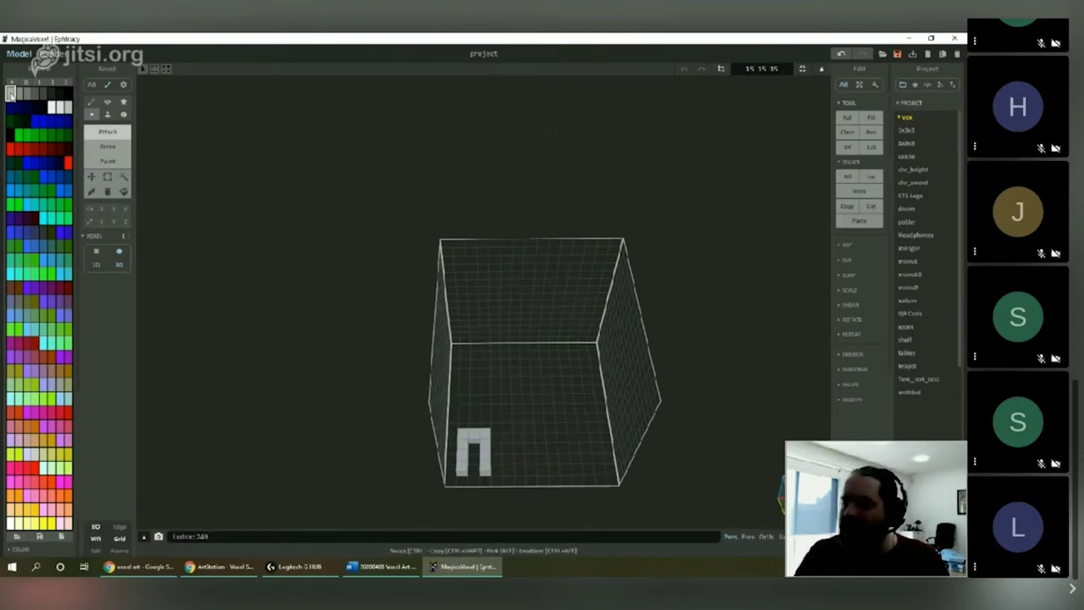
left_click_drag(506, 418, 508, 476)
left_click_drag(484, 433, 487, 361)
right_click_drag(604, 435, 491, 346)
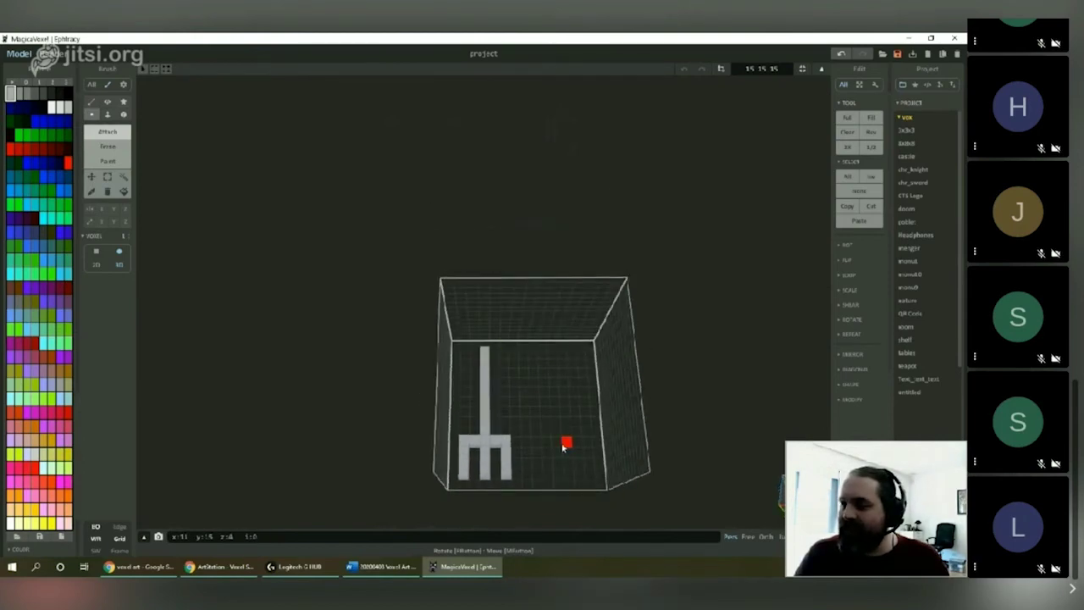
right_click_drag(563, 447, 512, 507)
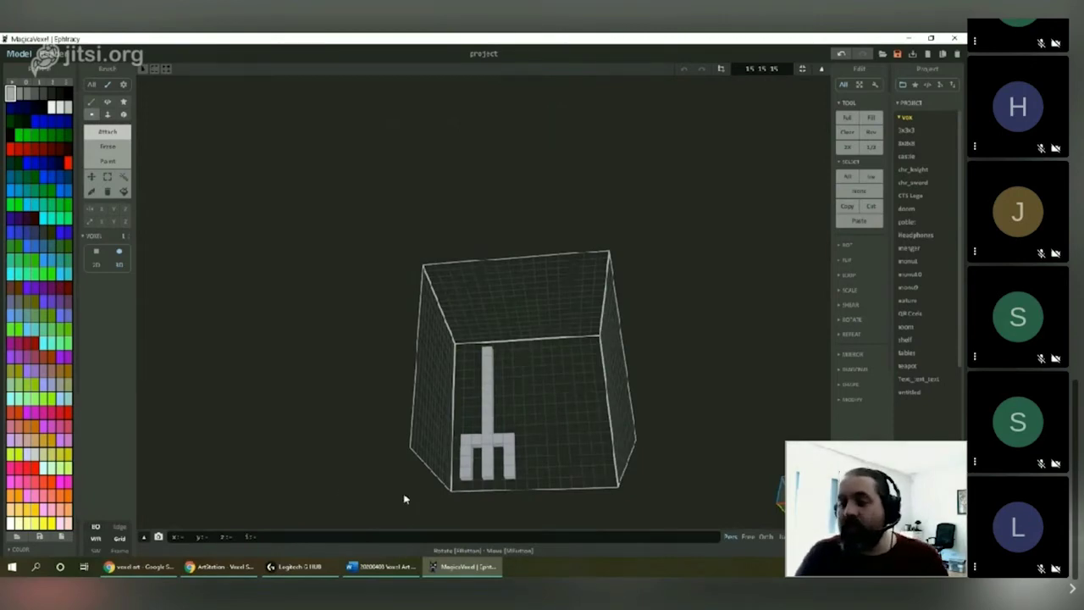
left_click(533, 484)
right_click_drag(533, 484, 552, 447)
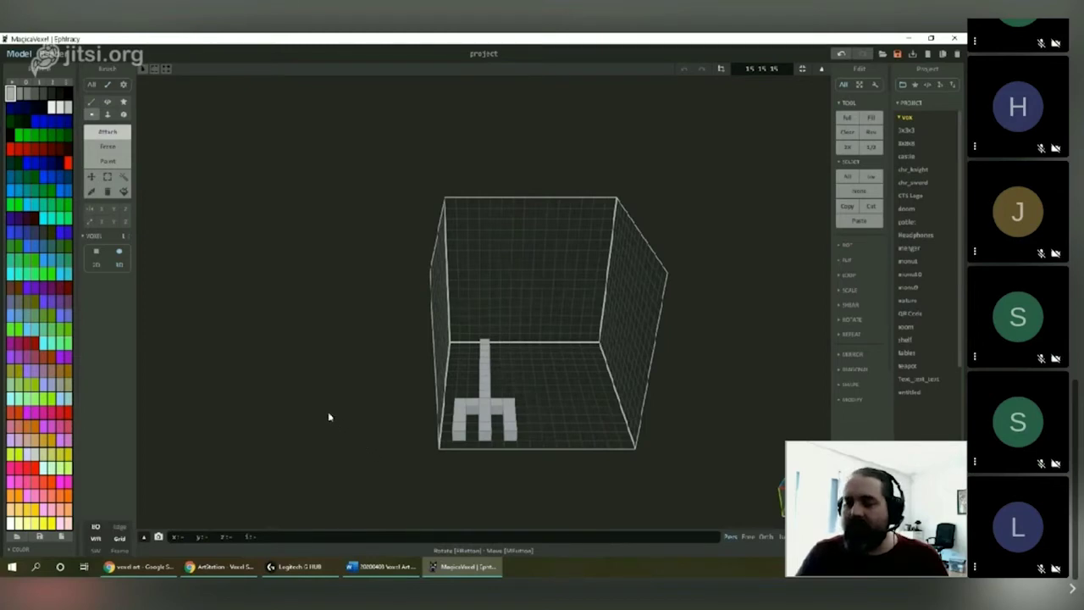
right_click_drag(326, 429, 298, 453)
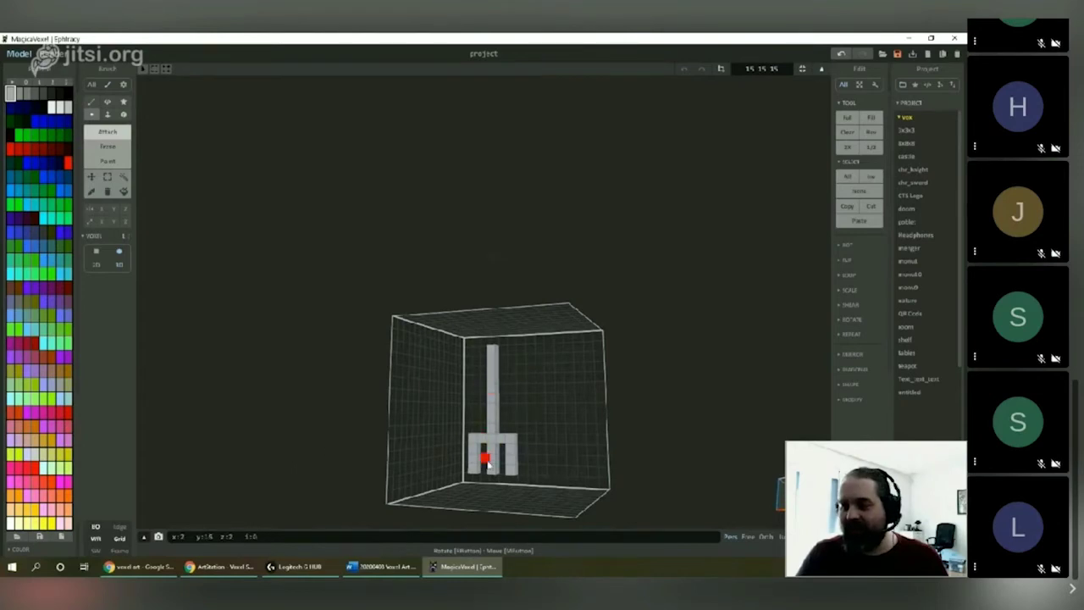
right_click_drag(284, 426, 307, 432)
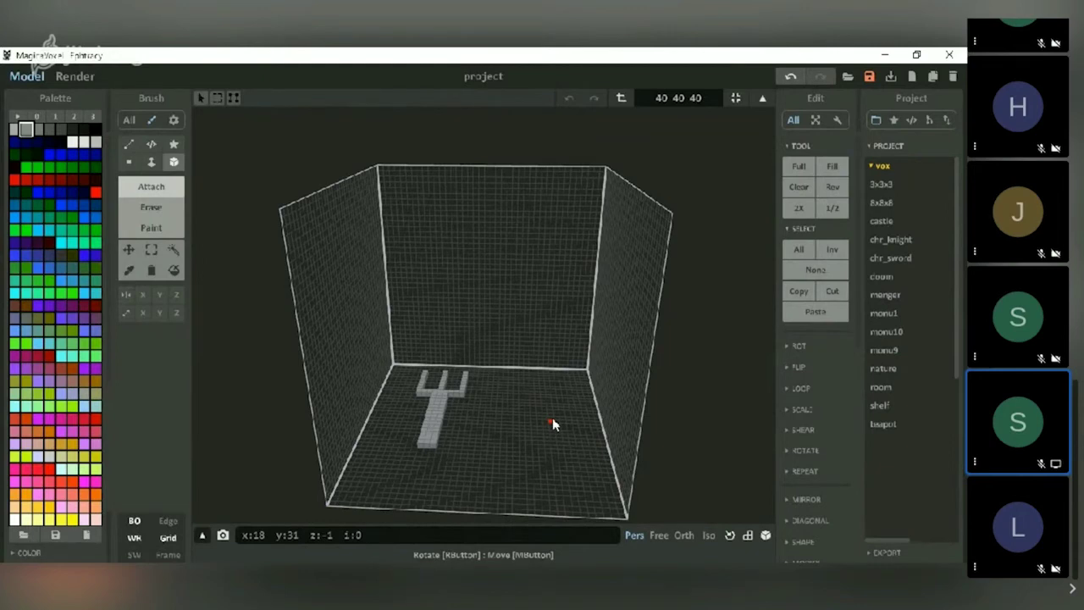
Reset the camera to a frontal view and resize the volume to 20 20 20.
right_click_drag(552, 423, 573, 481)
left_click(728, 534)
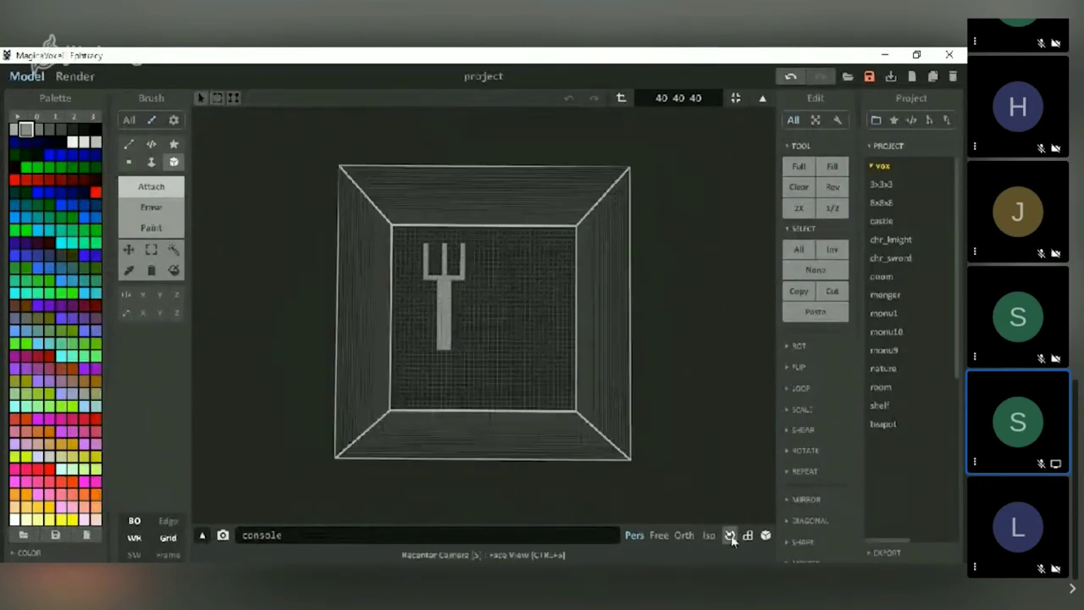
left_click(722, 528)
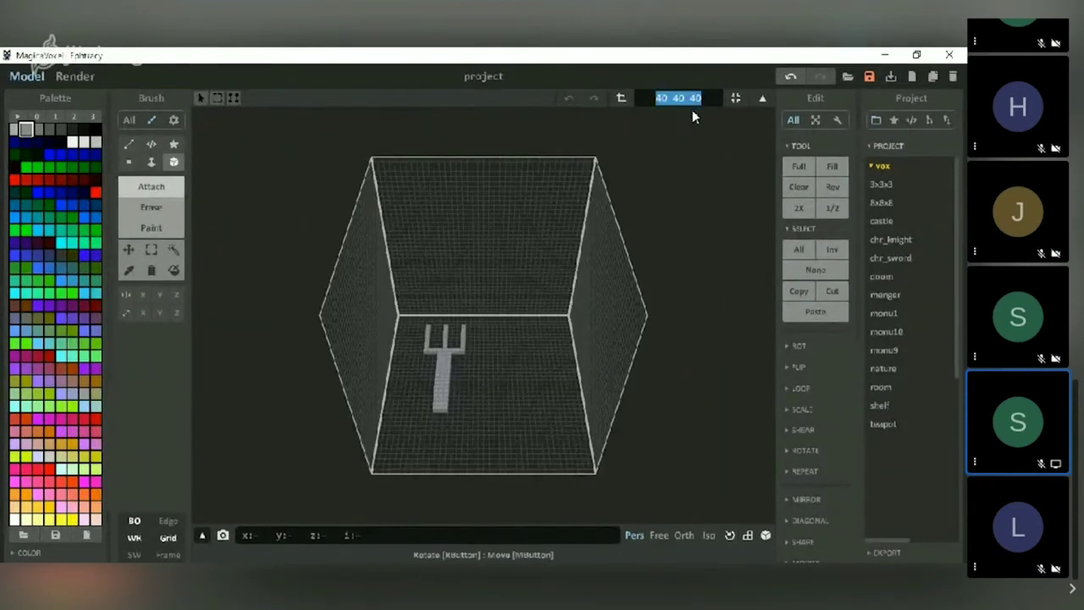
type("20")
key("Return")
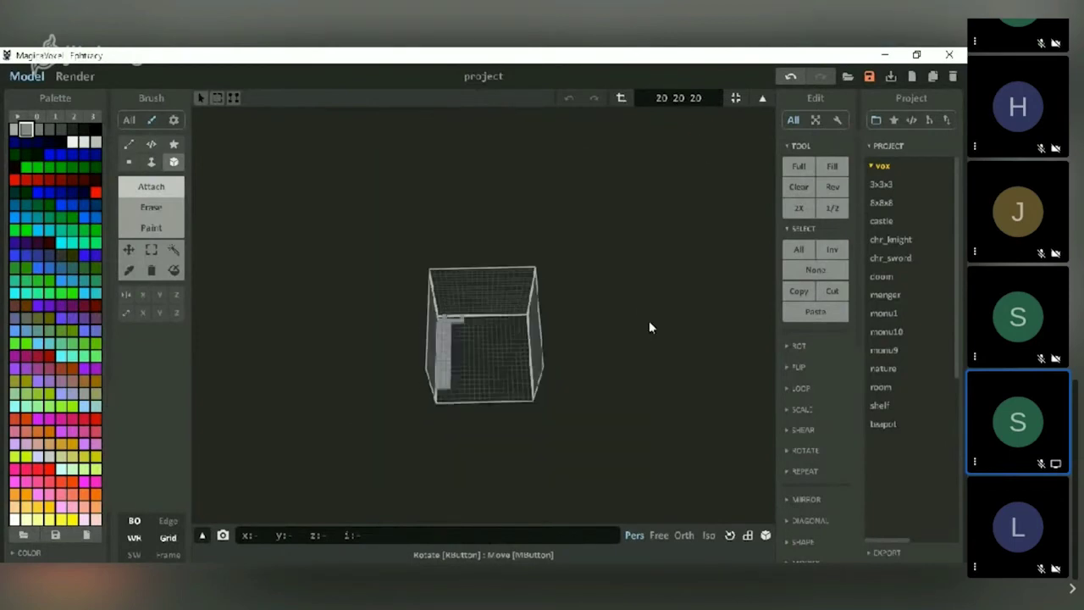
Resize the model volume to 30 30 30.
left_click(718, 100)
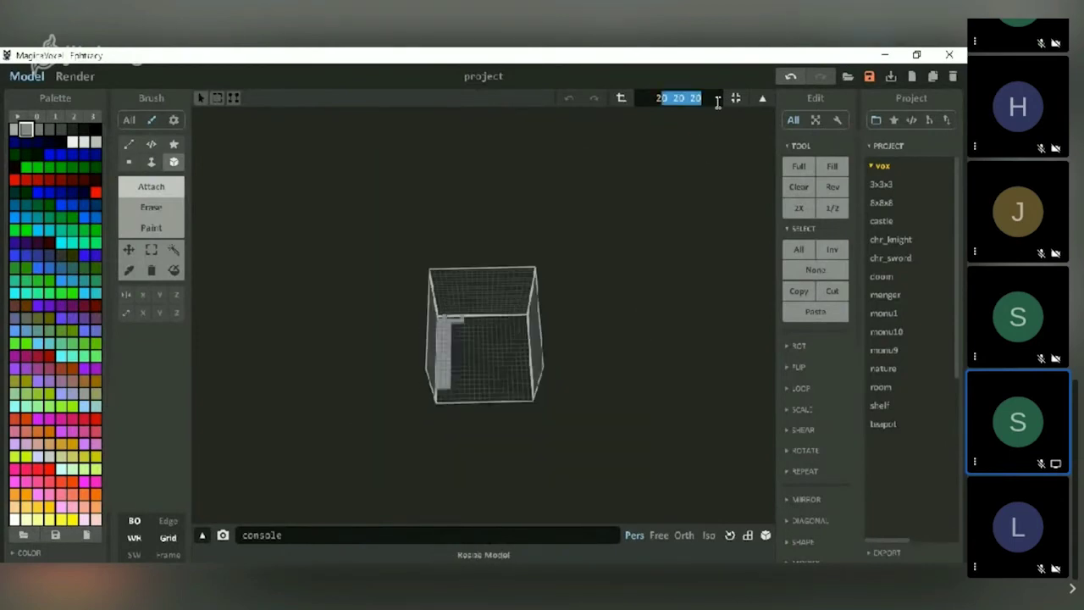
type("23")
key("BackSpace")
key("BackSpace")
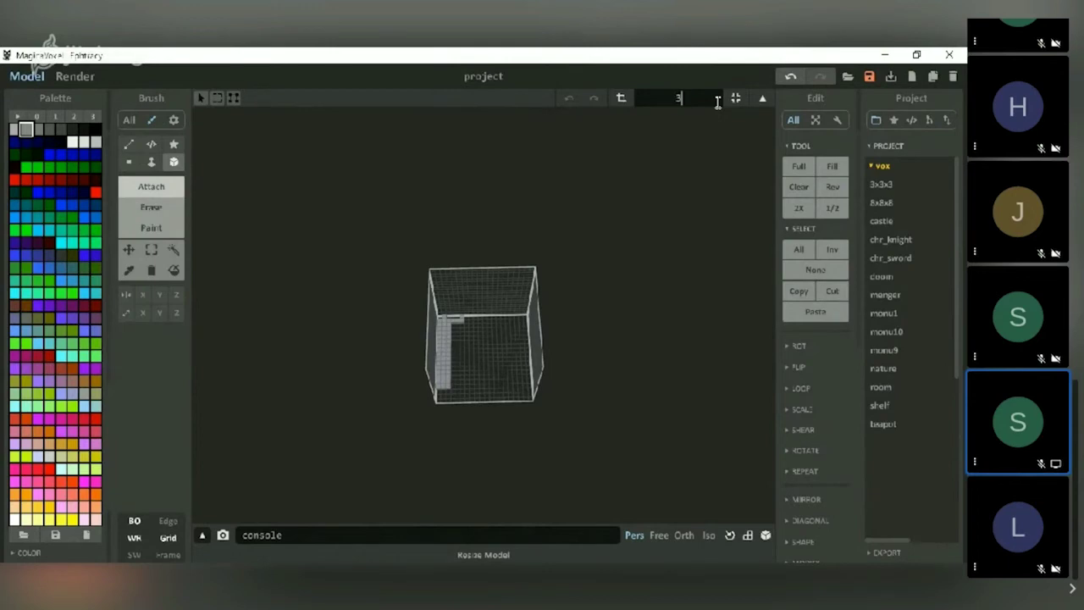
type("30")
key("Return")
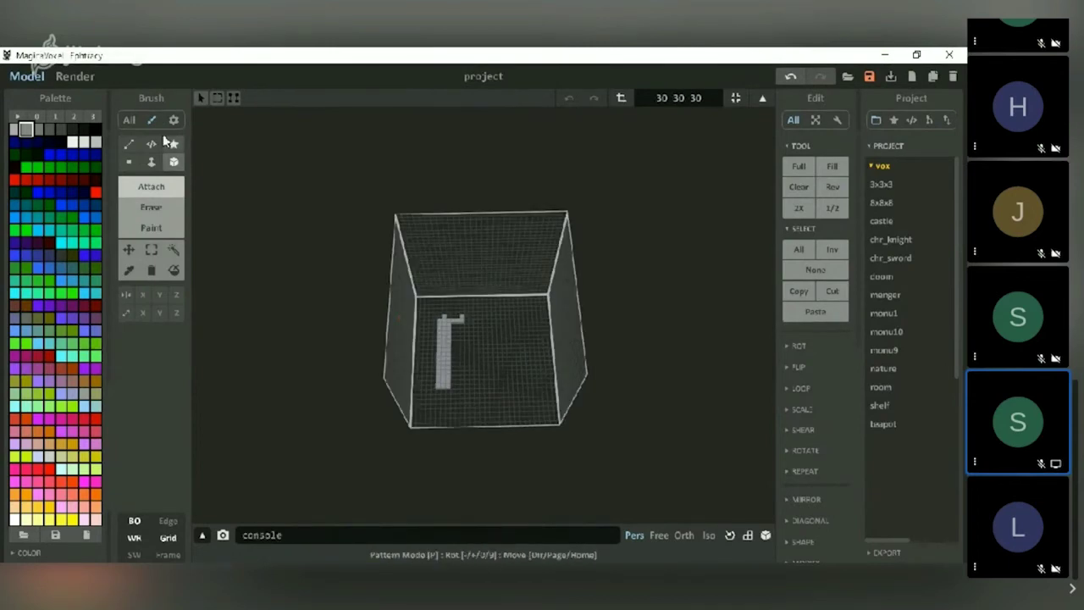
Undo and redo the resizes to bring back the pitchfork model.
left_click(791, 76)
left_click(819, 76)
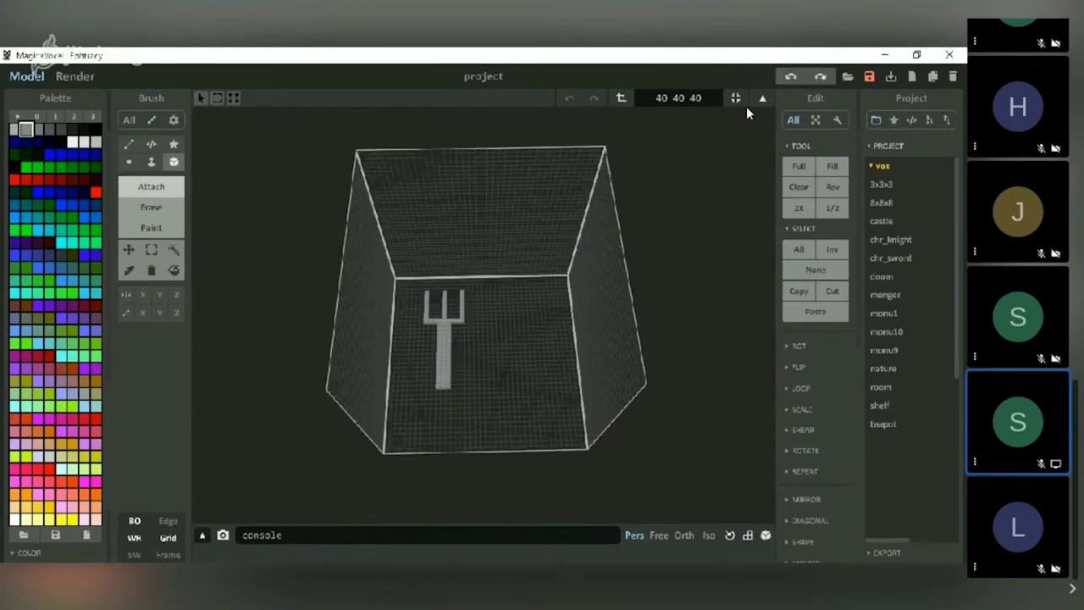
left_click(709, 99)
left_click(569, 98)
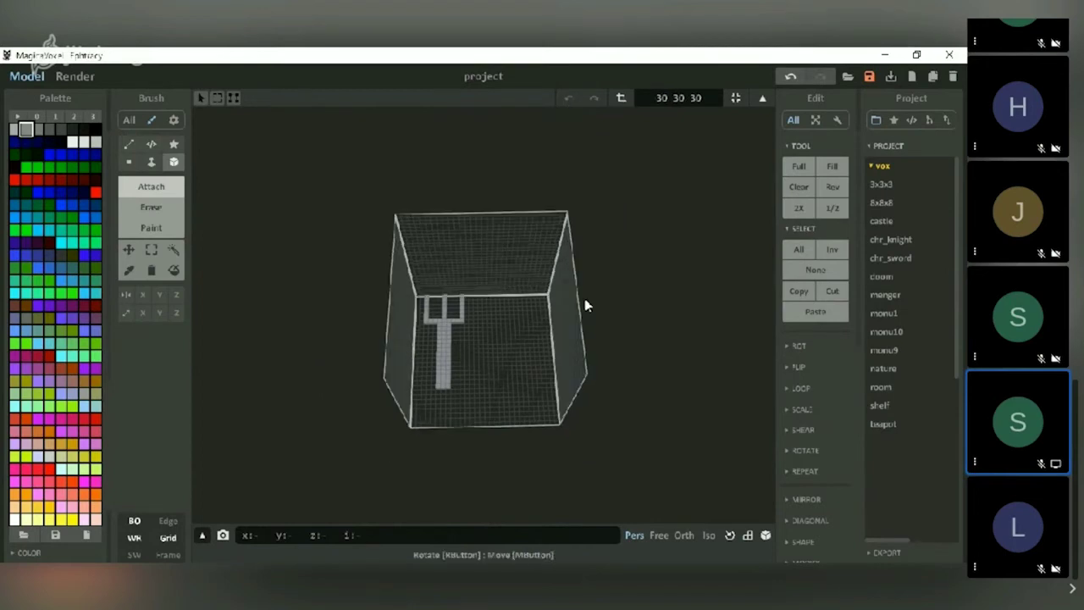
Redo the volume back to 40 and select the Move tool in Erase mode.
left_click(789, 77)
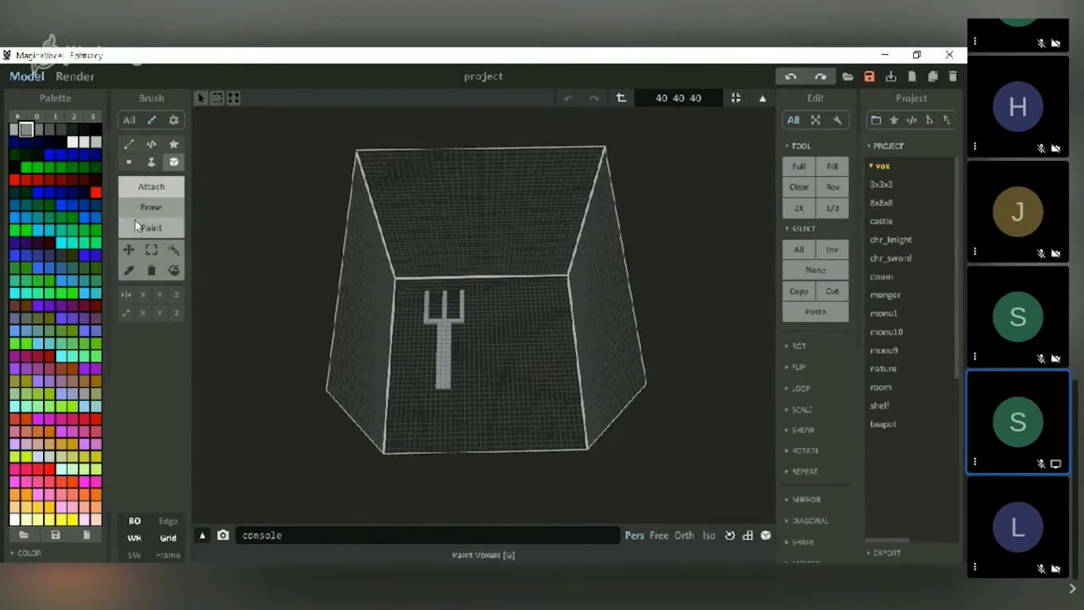
left_click(136, 255)
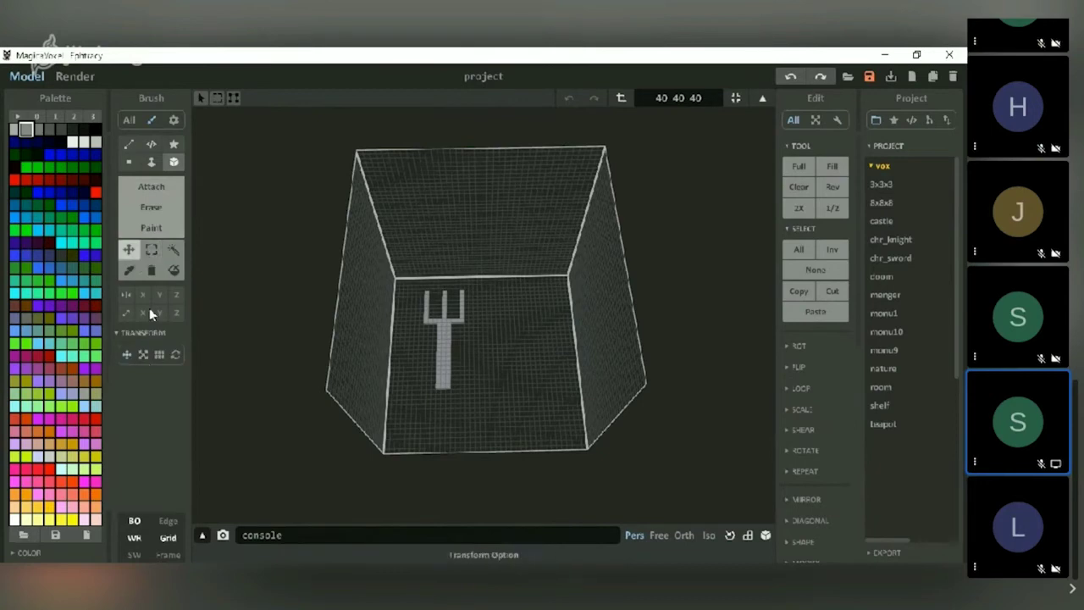
left_click(155, 212)
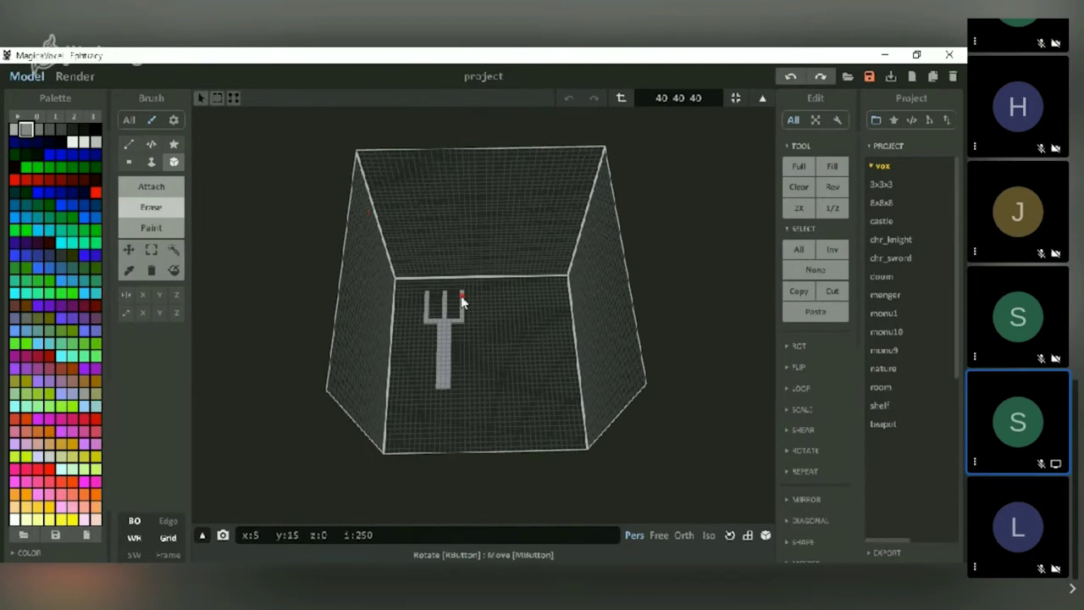
Zoom and orbit into the box, then click a voxel on the back wall beside the fork.
scroll(461, 300, "up", 3)
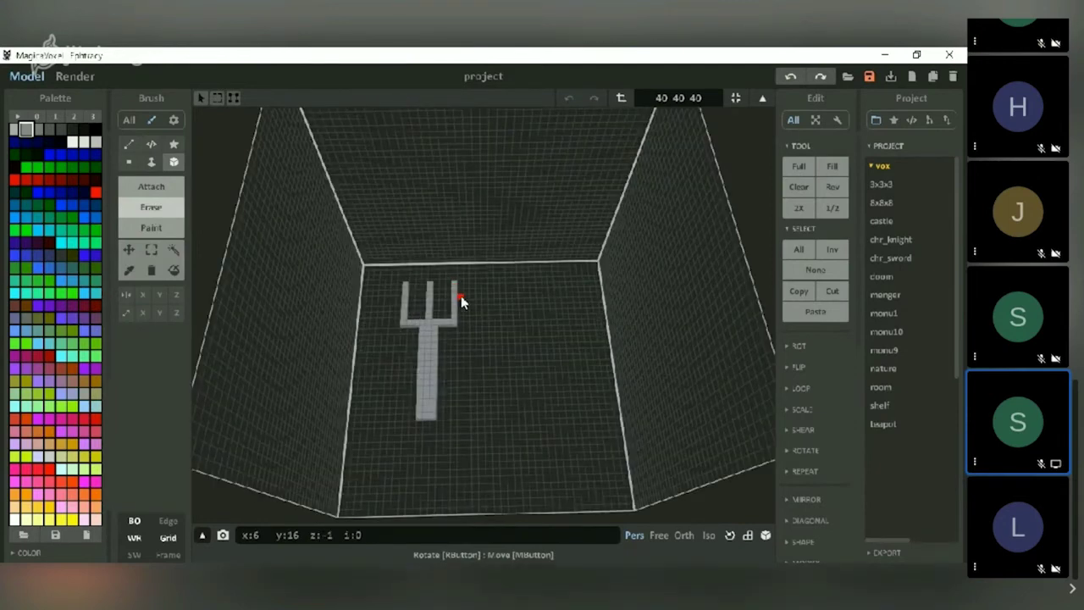
right_click_drag(462, 301, 226, 190)
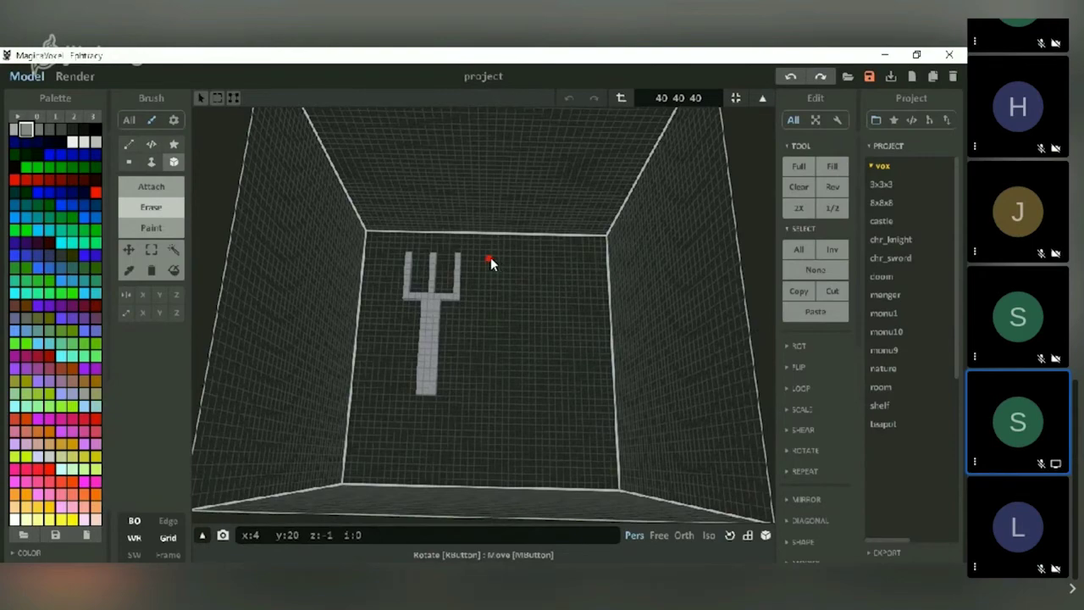
left_click(475, 302)
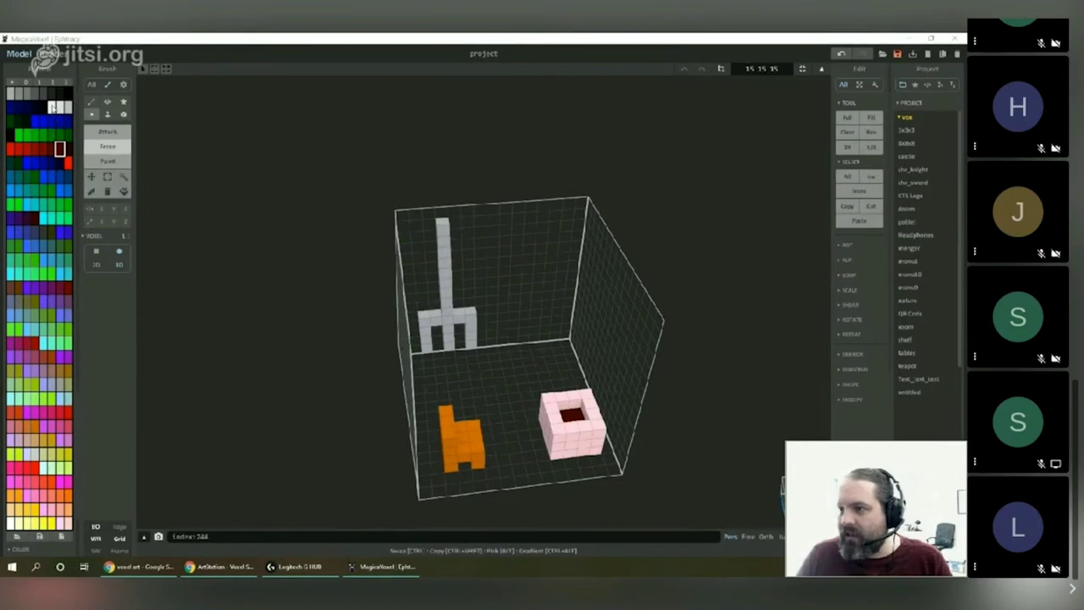
Attach a small white base of three voxels on the floor.
left_click(51, 106)
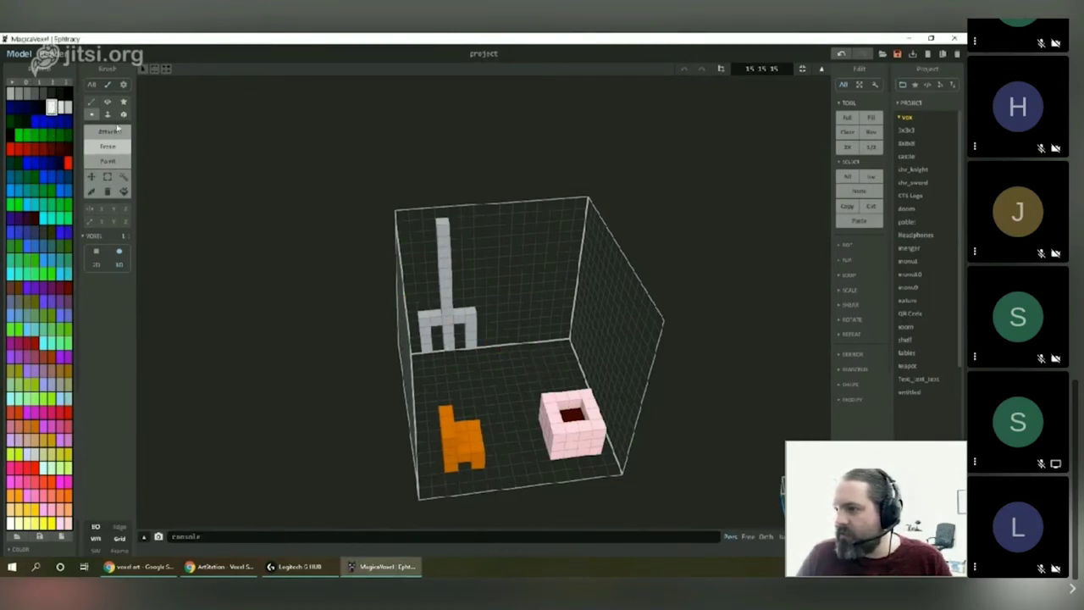
left_click(107, 132)
left_click(547, 356)
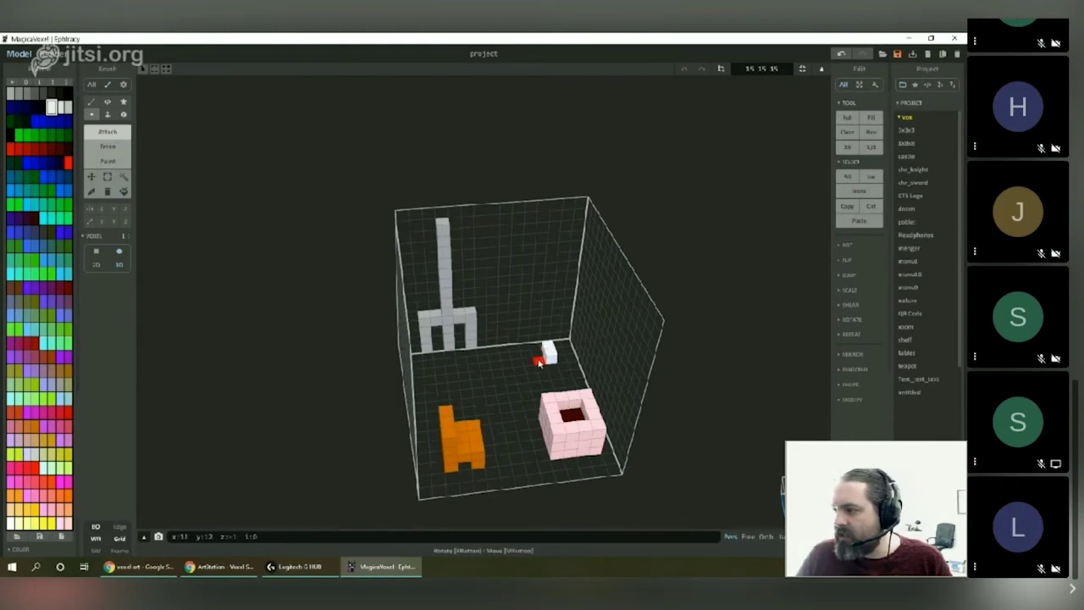
left_click(536, 352)
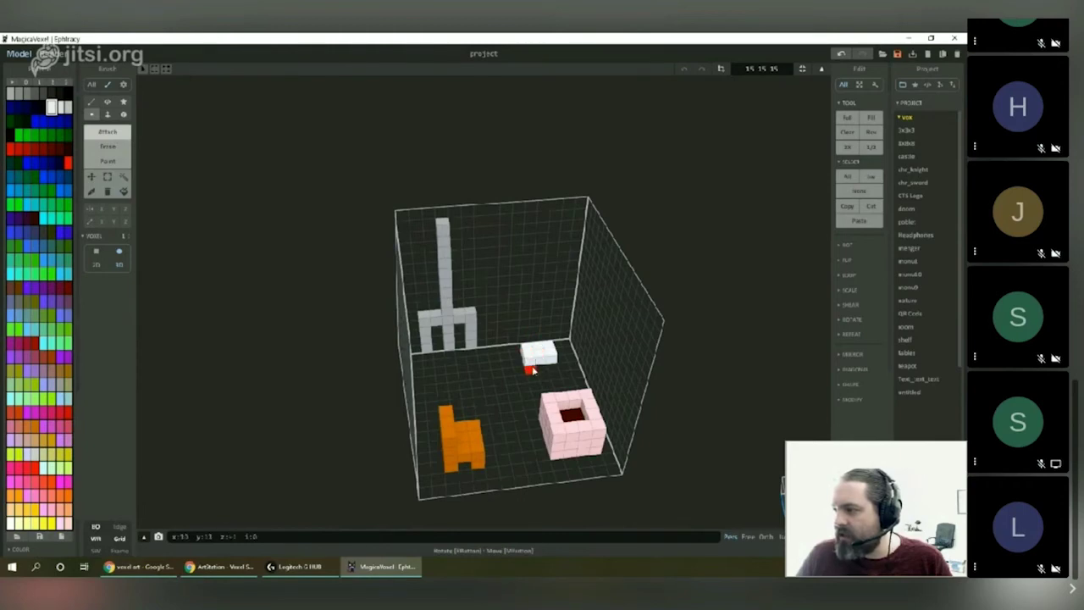
left_click(530, 366)
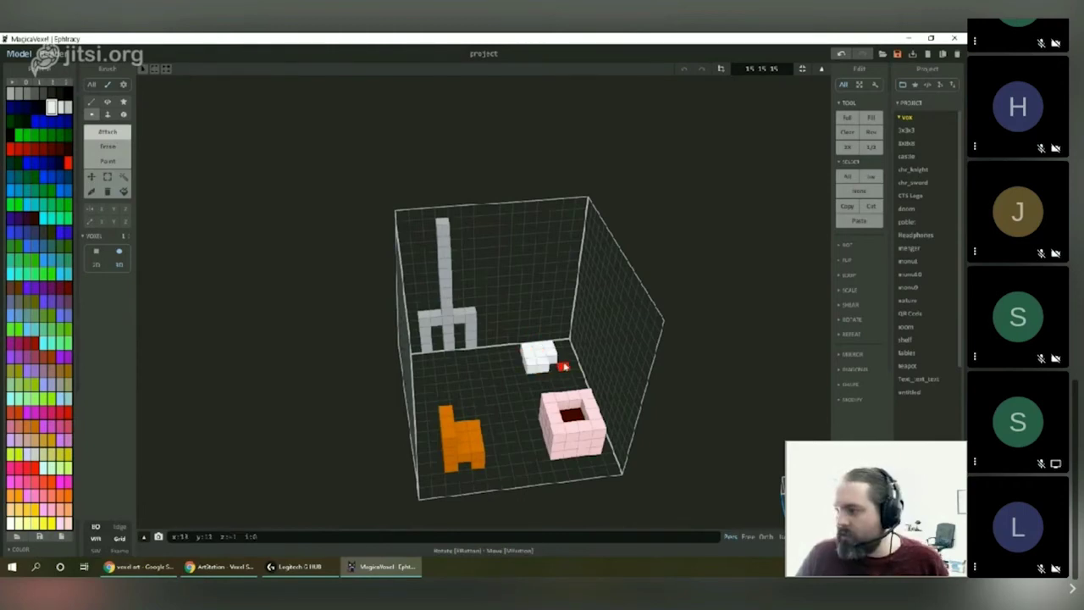
Extrude the white base into a tall column, add a yellow top layer, then undo it.
left_click(108, 114)
left_click_drag(540, 348, 536, 317)
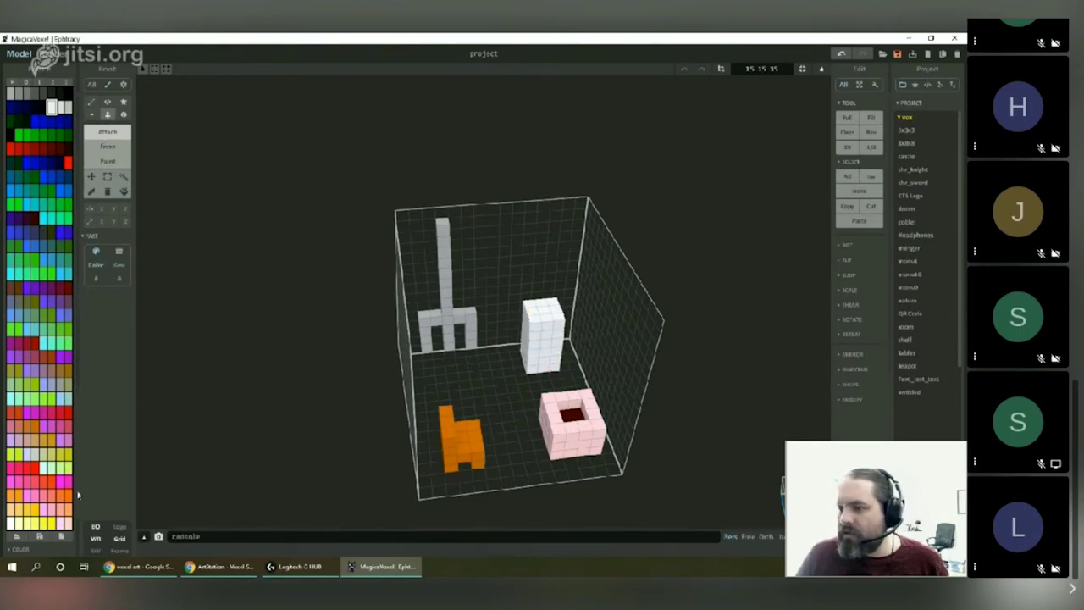
left_click(68, 455)
left_click(544, 303)
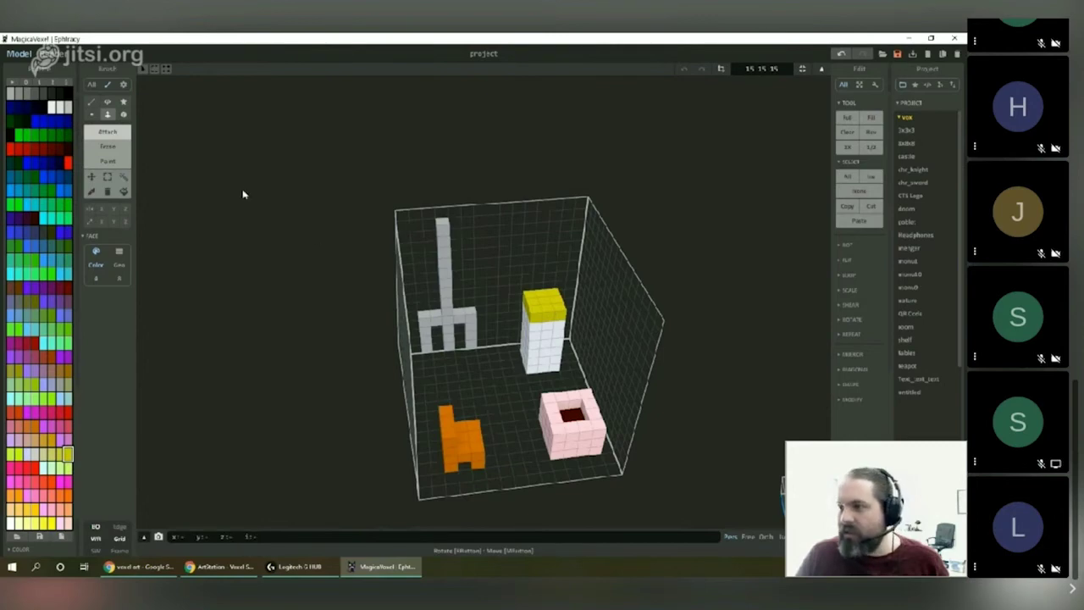
key("ctrl+z")
In Voxel mode, add one yellow flame voxel atop the candle and orbit to a frontal angle.
key("v")
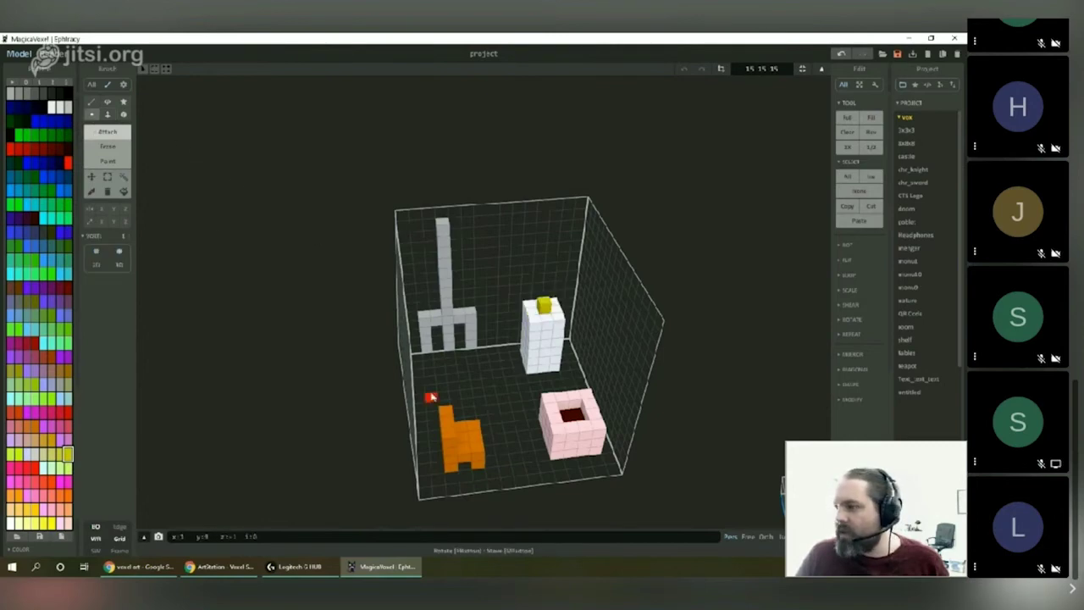
left_click(544, 303)
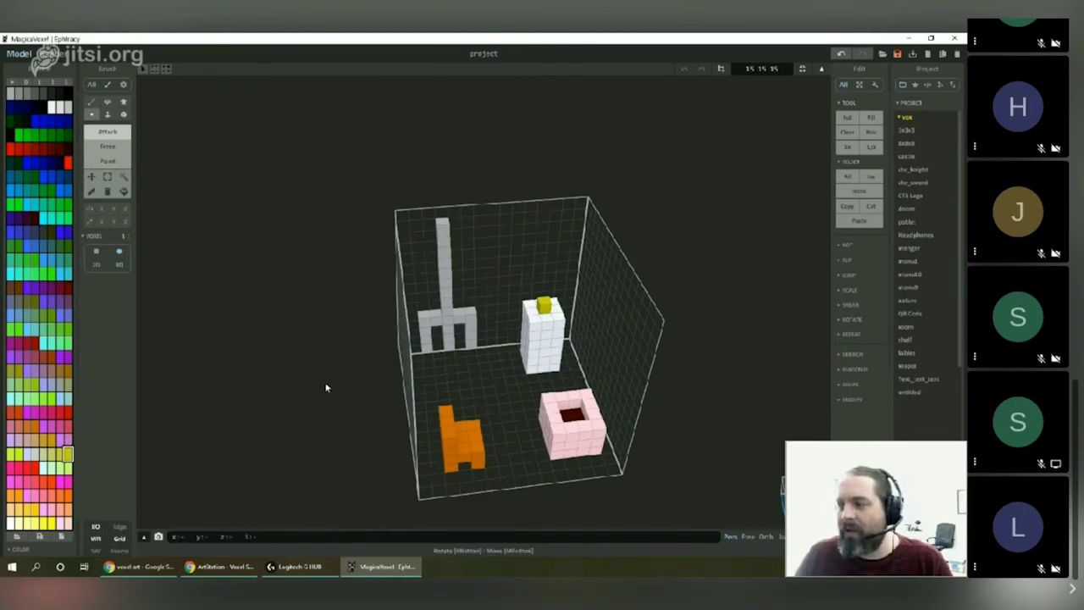
right_click_drag(346, 380, 350, 344)
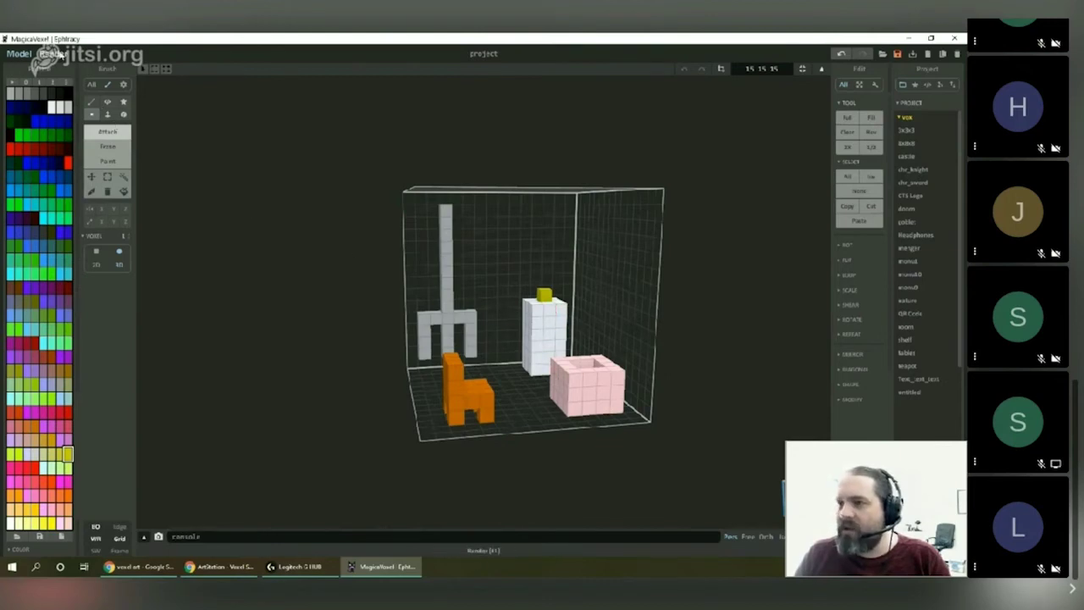
Switch to the Render view, orbit the camera, and pick the fork's white colour.
left_click(52, 53)
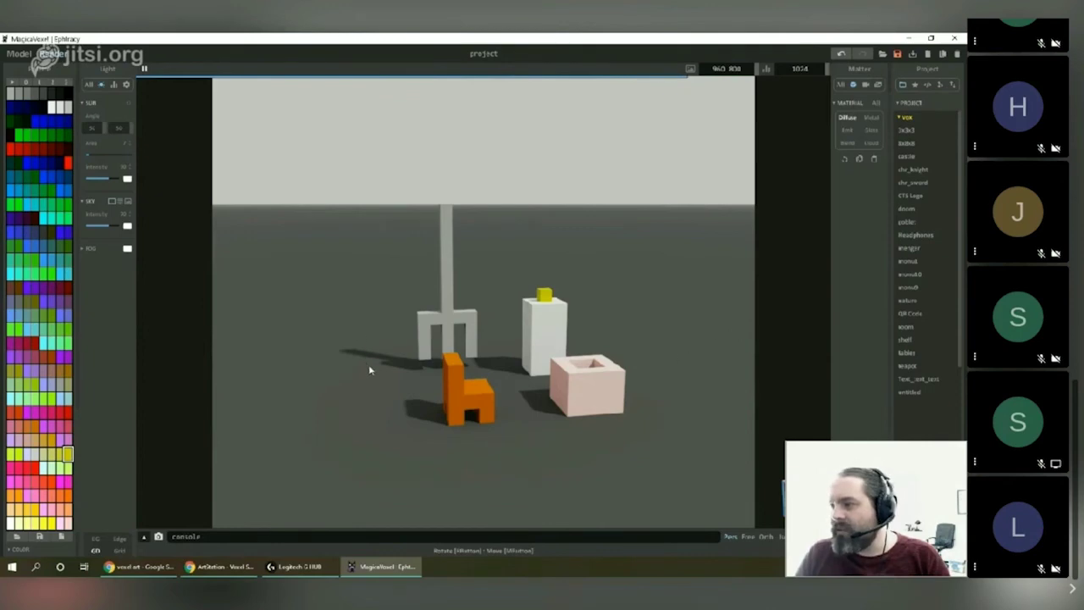
right_click_drag(374, 372, 462, 395)
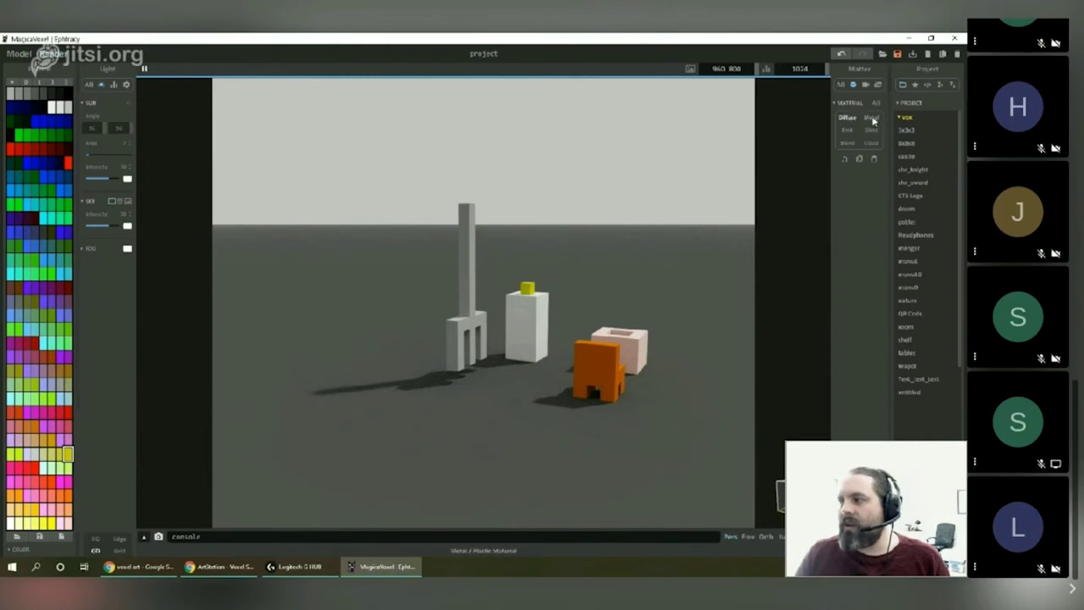
left_click(467, 273)
scroll(463, 283, "up", 5)
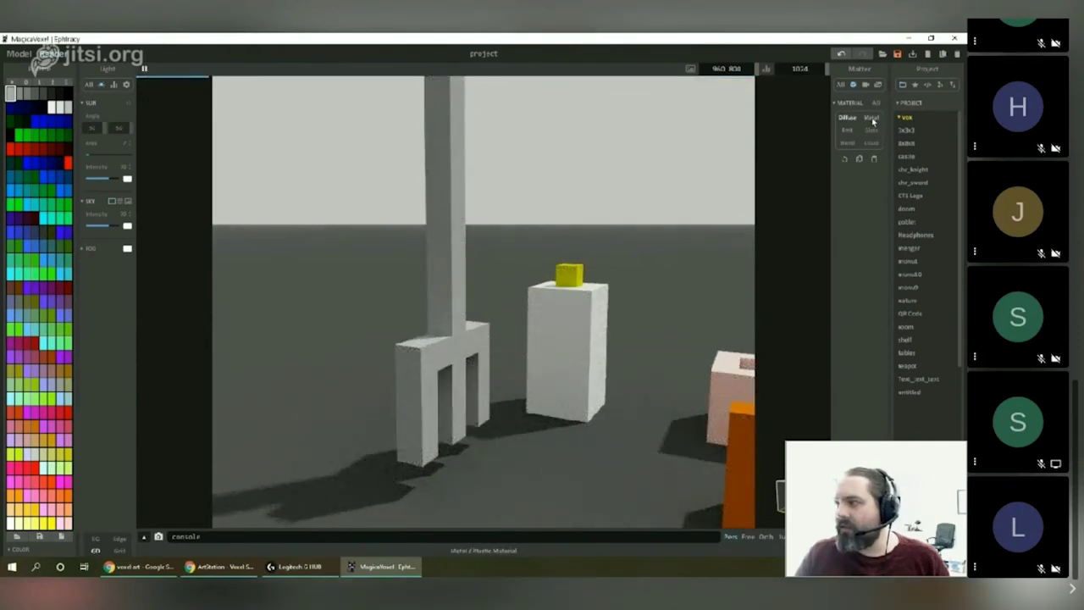
Give the fork a Metal material with a higher Metallic value, then lower the camera.
left_click(872, 121)
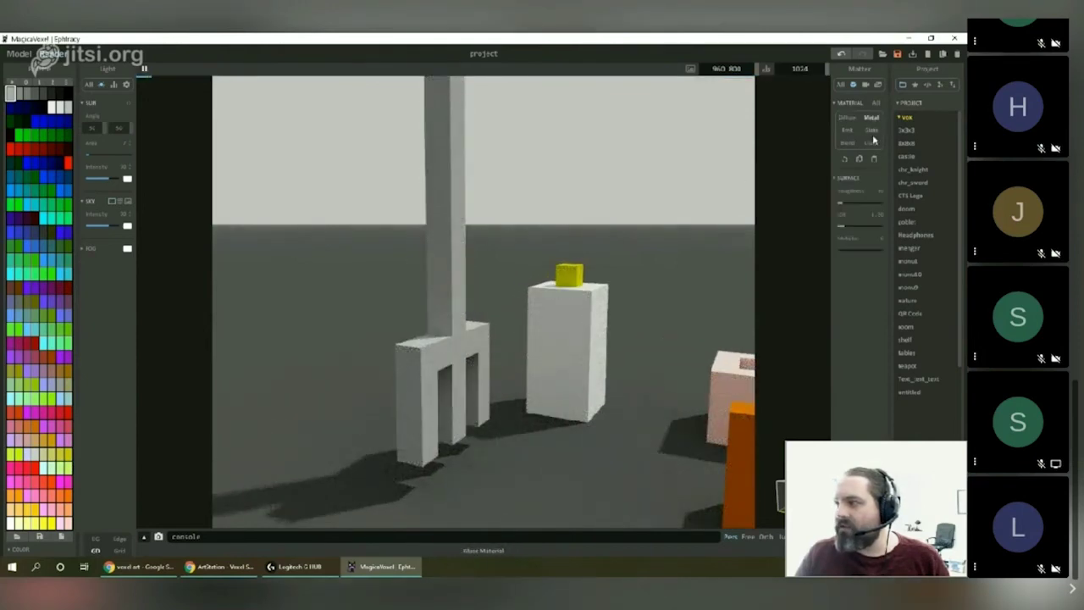
left_click(874, 252)
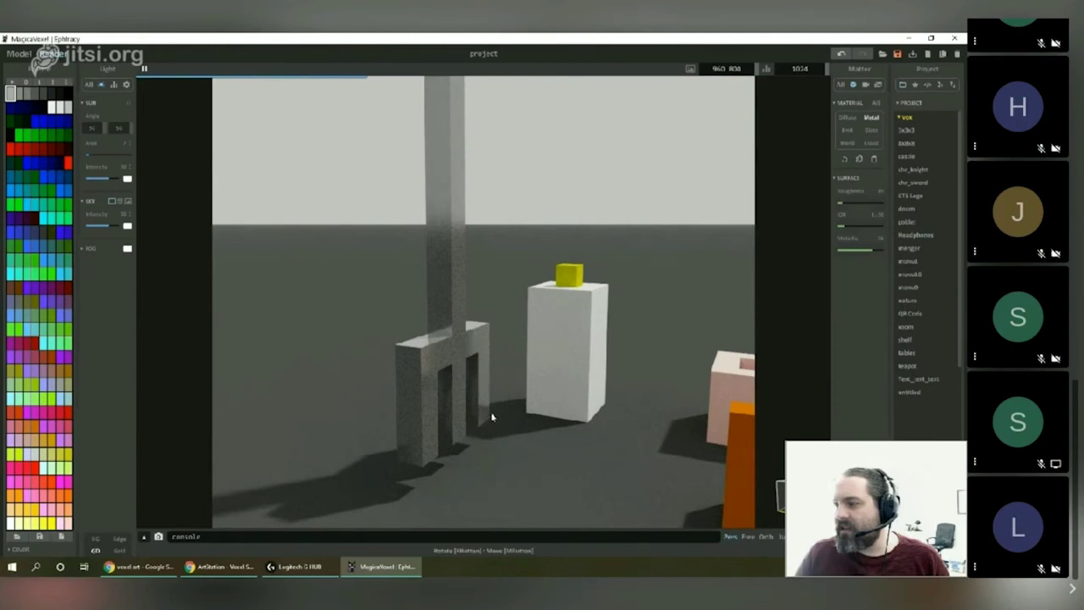
left_click(880, 252)
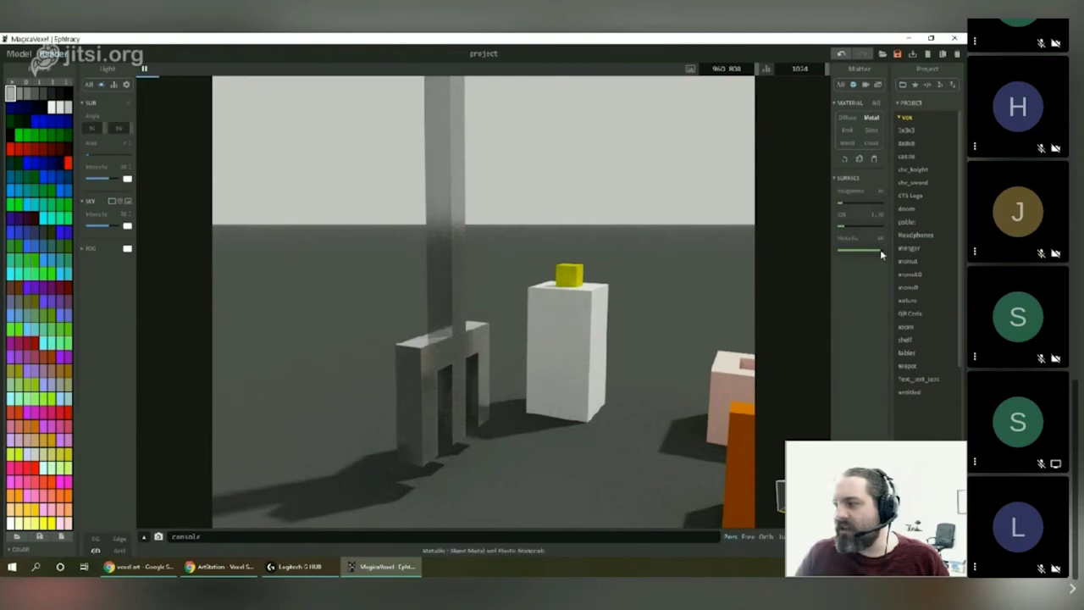
right_click_drag(611, 407, 632, 374)
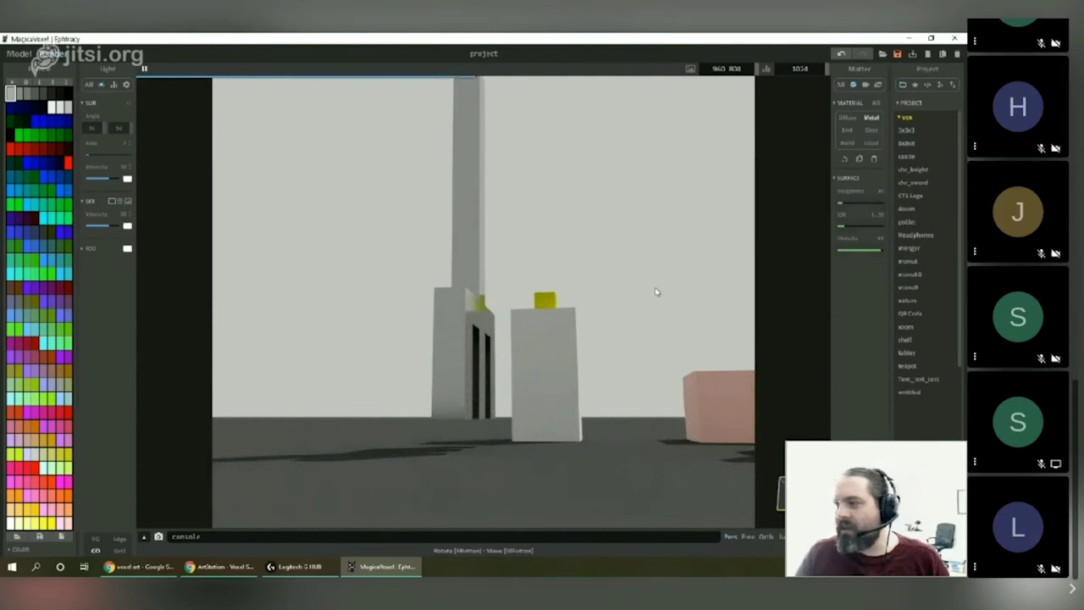
right_click_drag(653, 293, 650, 334)
scroll(650, 336, "down", 3)
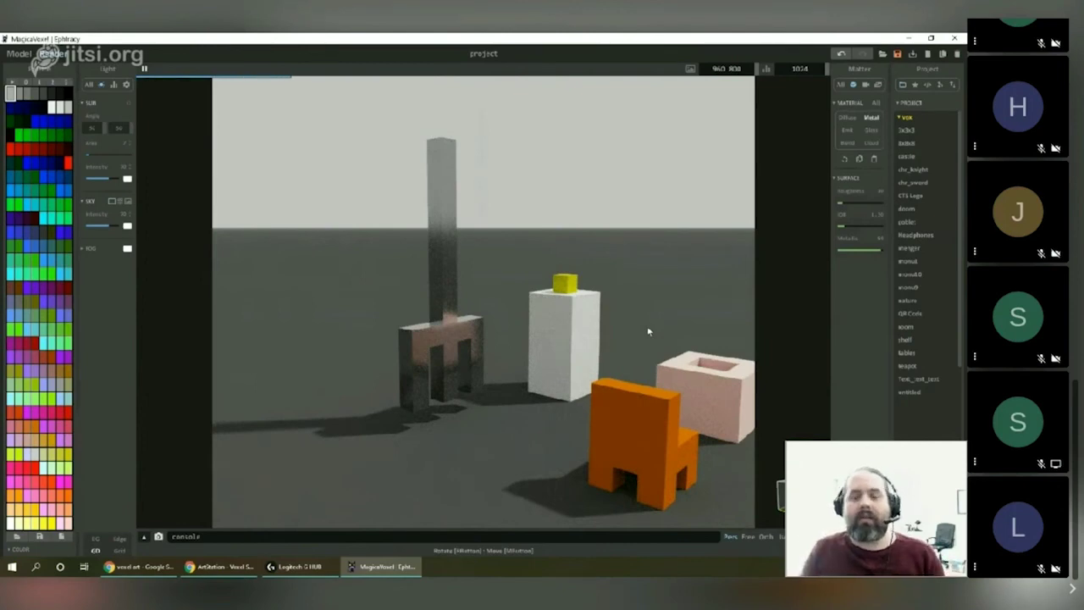
Make the pot's colour Glass with raised transparency, then return to Chrome's voxel art results.
middle_click_drag(681, 329, 501, 302)
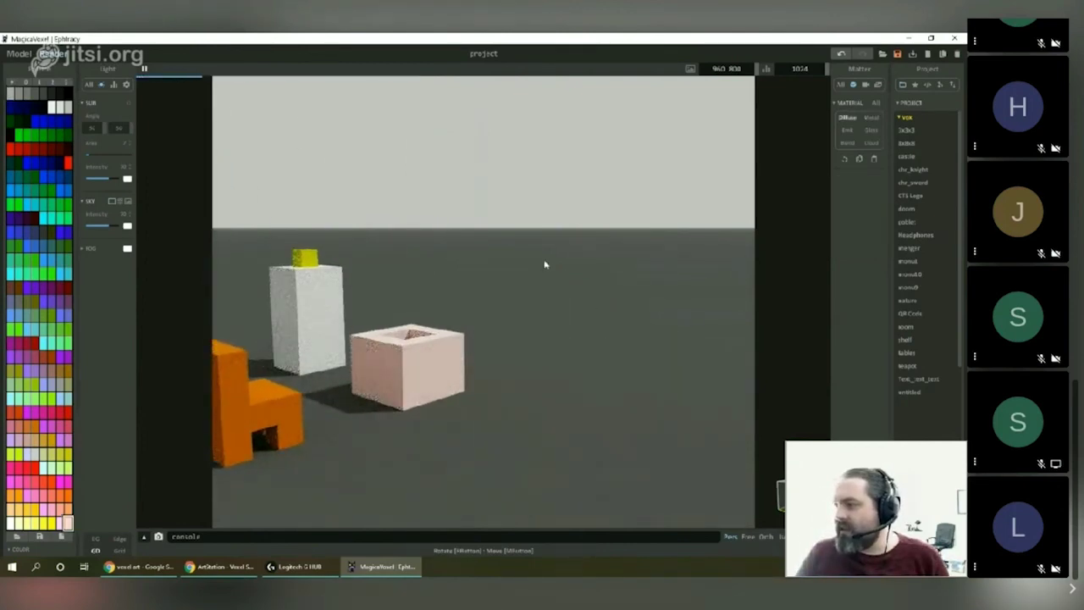
left_click(871, 130)
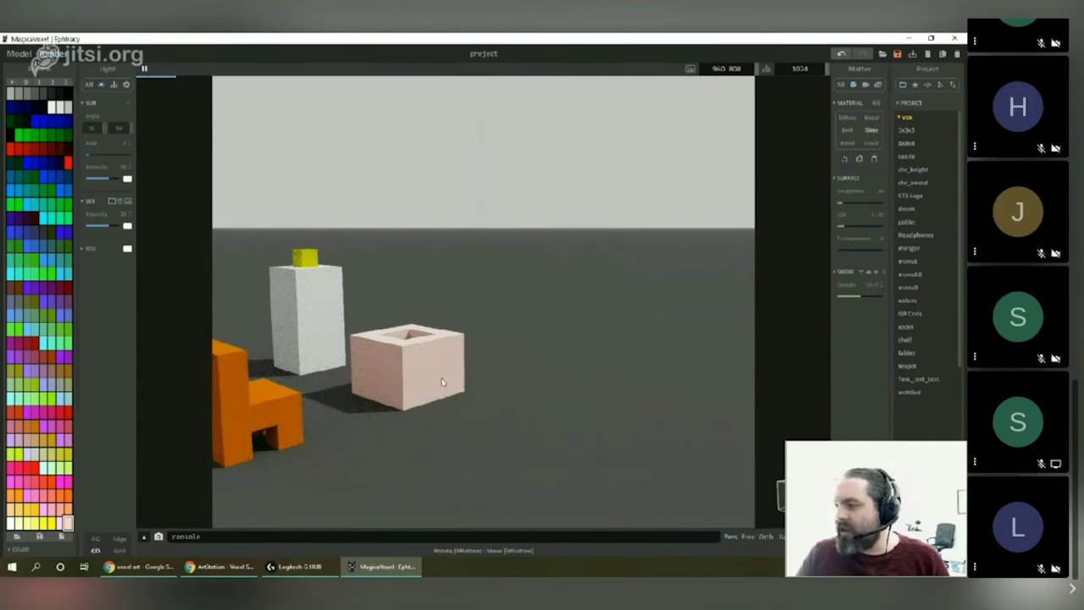
left_click(872, 251)
right_click_drag(477, 381, 508, 377)
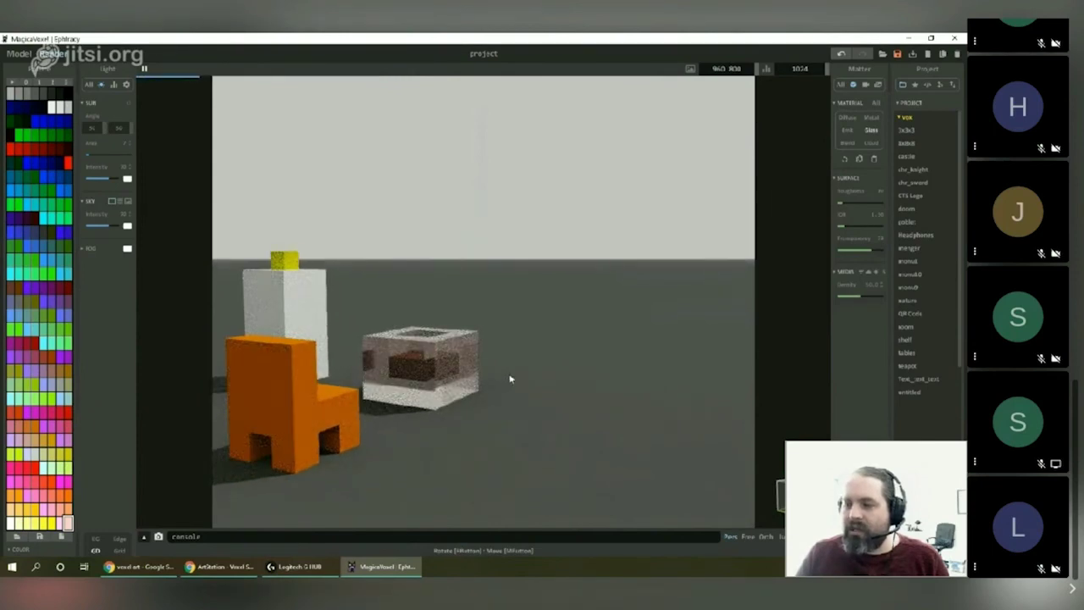
left_click(140, 566)
Open the .goka aquarium pin's source tweet and view its image full size.
left_click(218, 565)
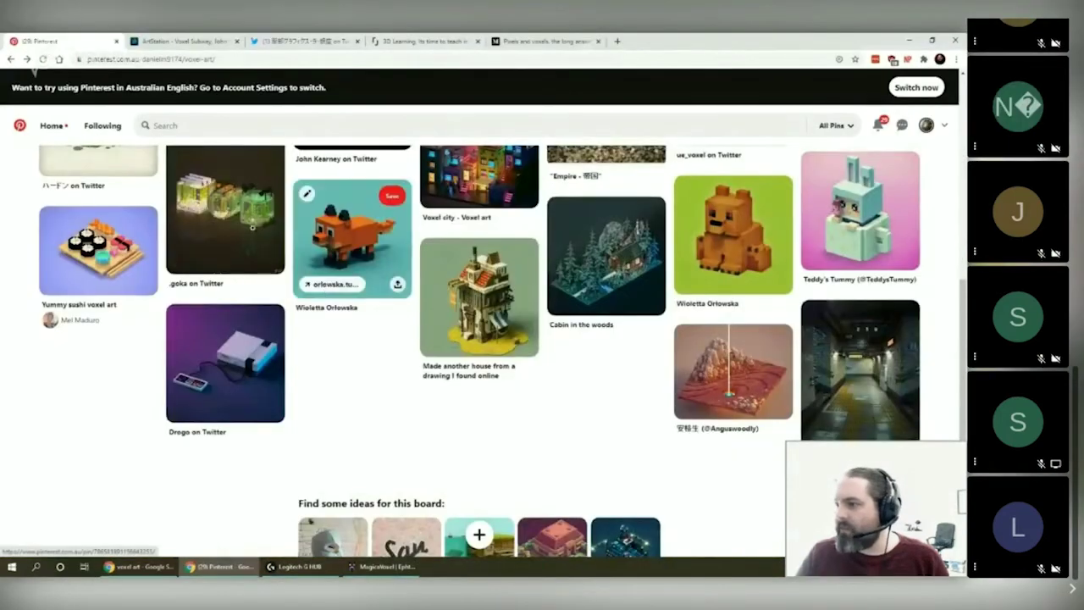
scroll(279, 254, "up", 5)
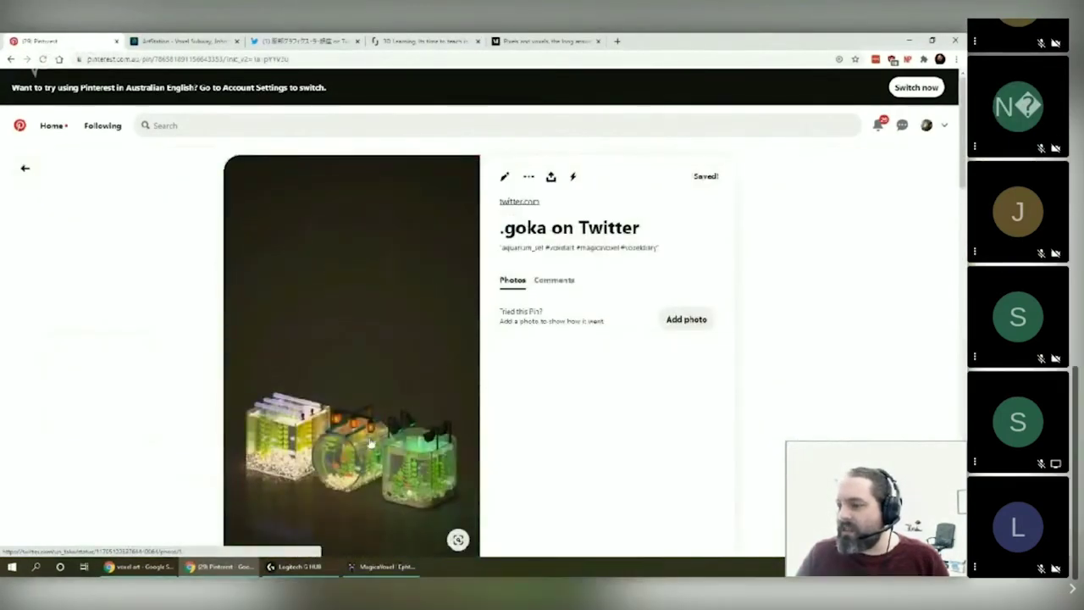
scroll(392, 418, "down", 1)
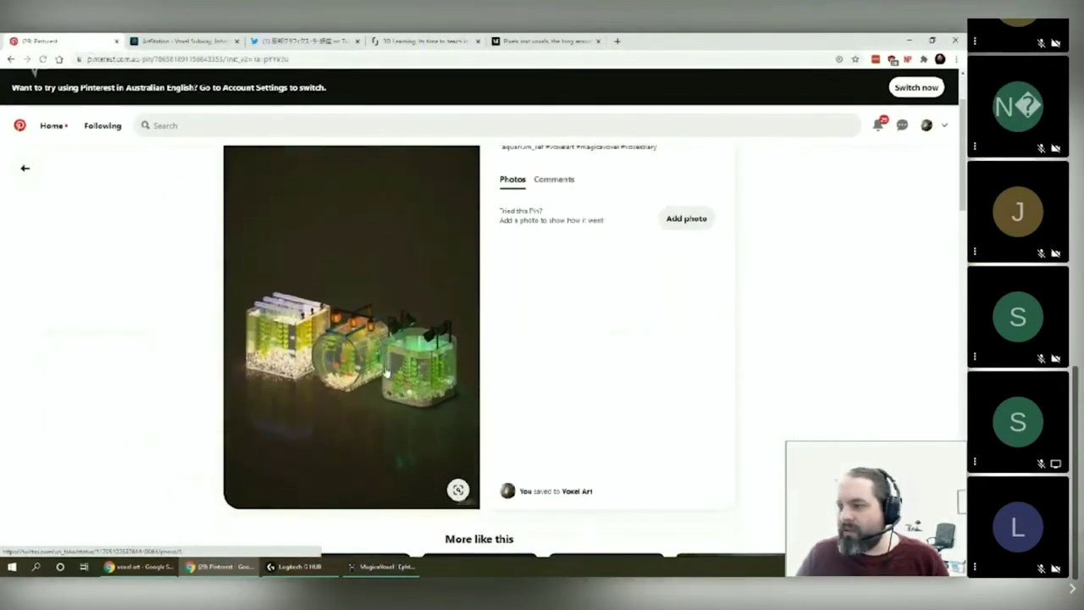
left_click(386, 373)
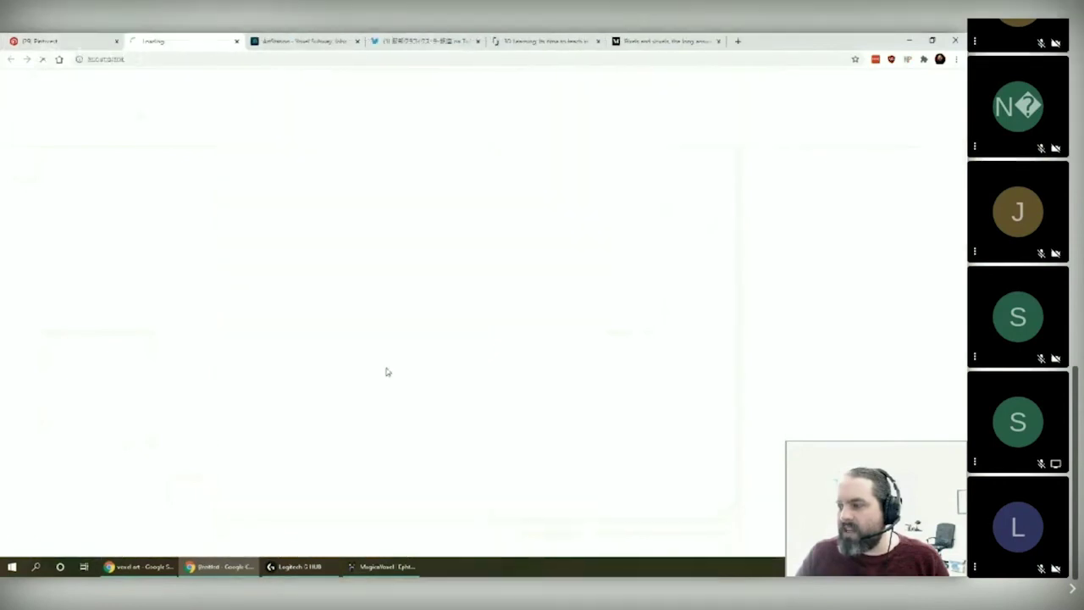
left_click(446, 193)
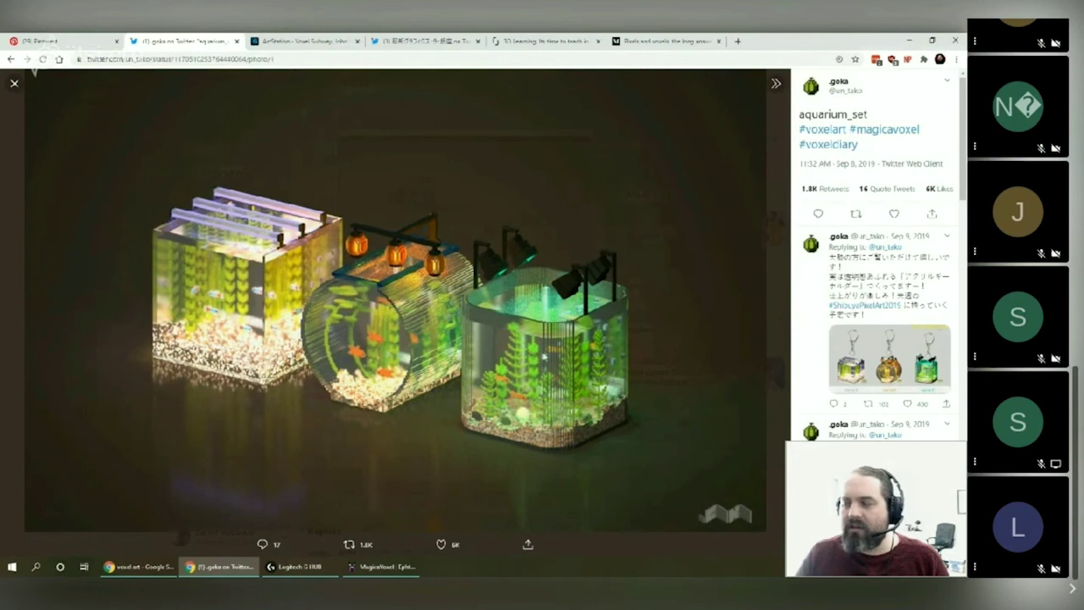
Back in MagicaVoxel, orbit down into the pot and select its red glass material.
left_click(382, 566)
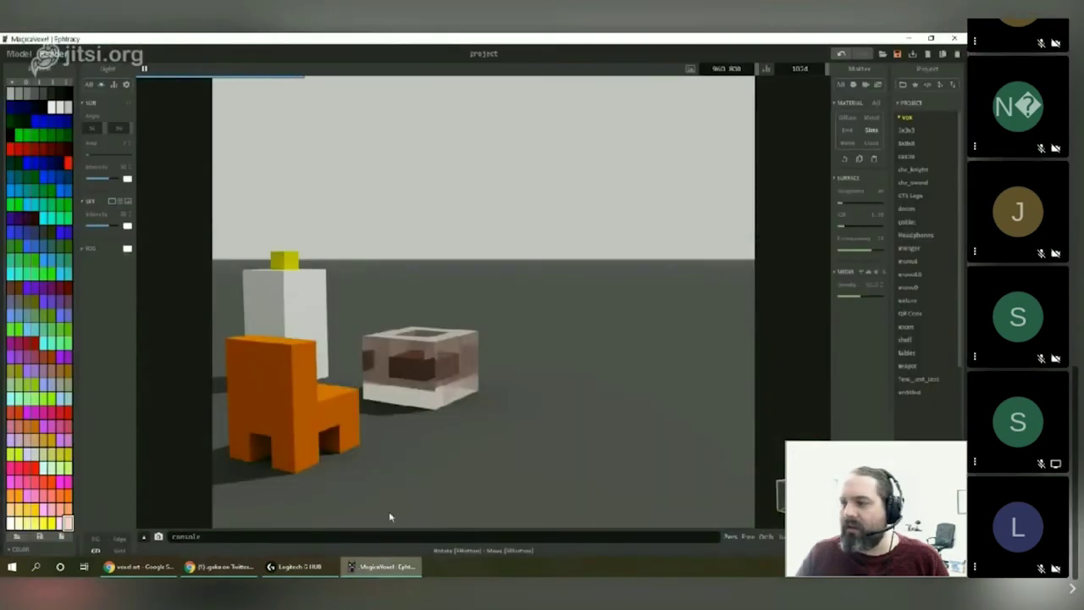
scroll(446, 372, "up", 3)
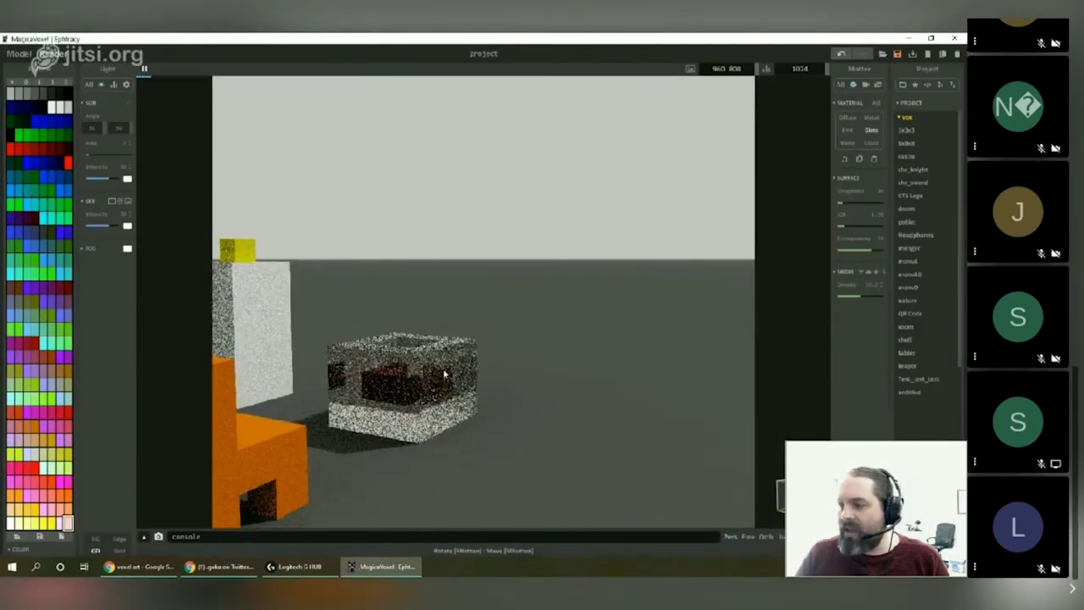
right_click_drag(449, 372, 440, 408)
left_click(441, 407)
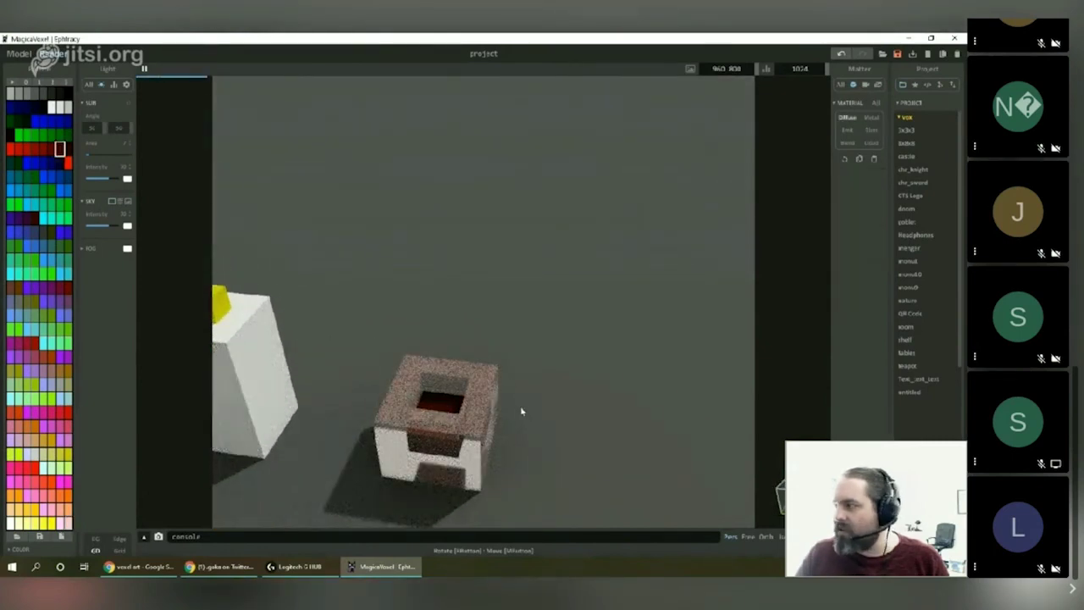
right_click_drag(525, 411, 506, 370)
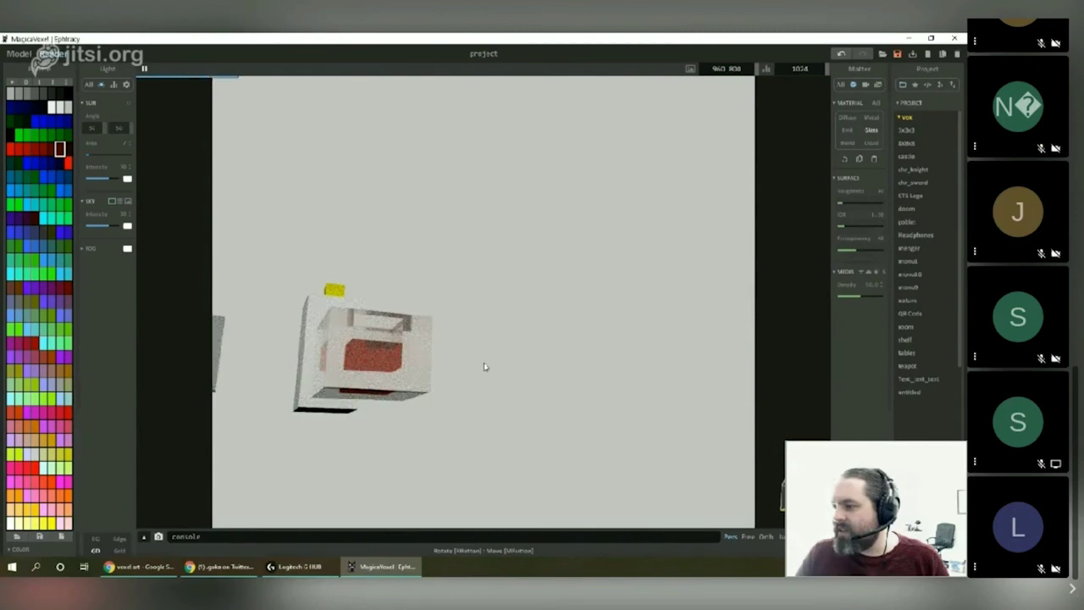
Lower the pot's Glass Transparency, then pan to the fork and pick the yellow flame colour.
right_click_drag(482, 368, 769, 285)
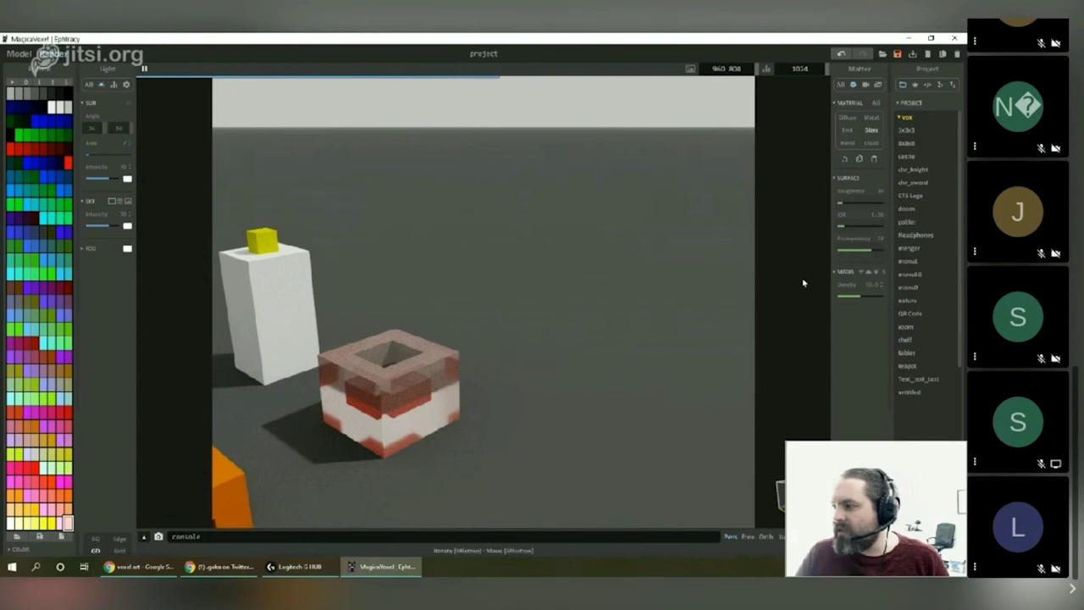
left_click_drag(880, 253, 889, 253)
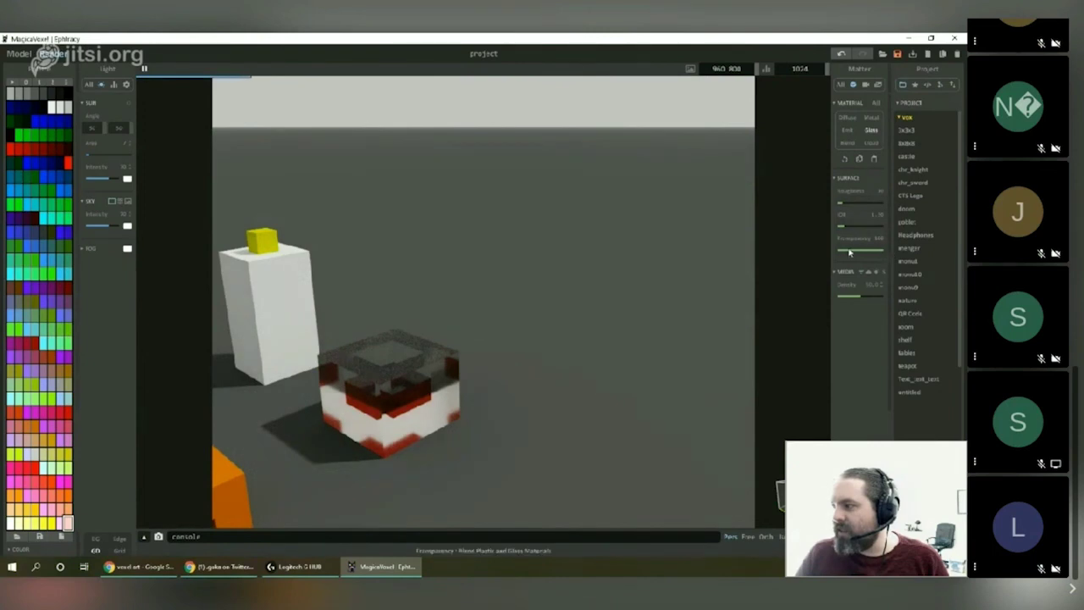
left_click(851, 252)
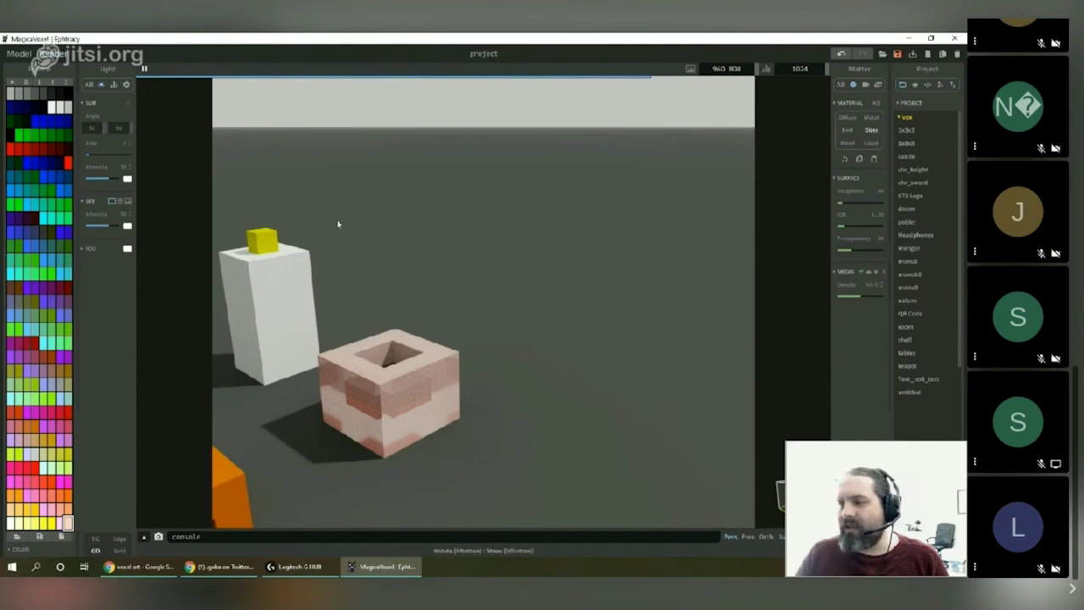
middle_click_drag(344, 222, 508, 216)
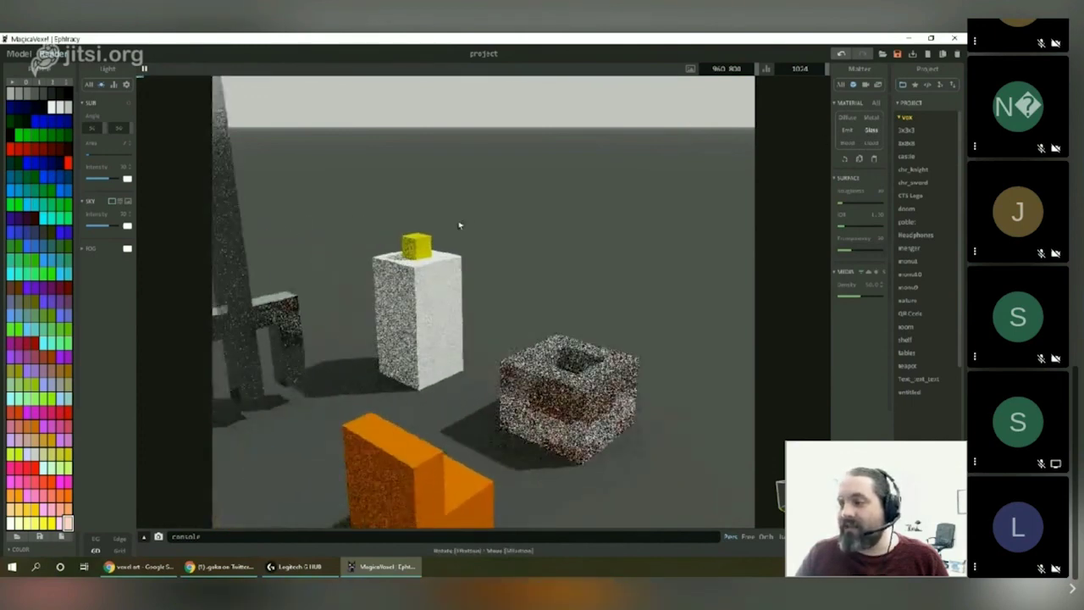
left_click(420, 251)
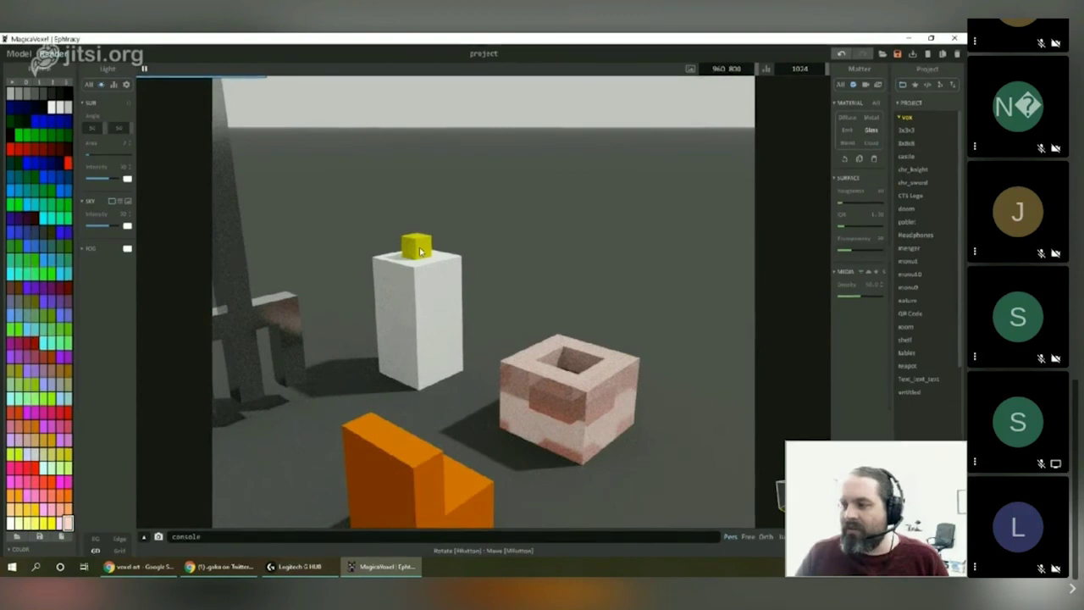
Make the yellow flame material Emit, with higher Emission and Power values.
left_click(847, 130)
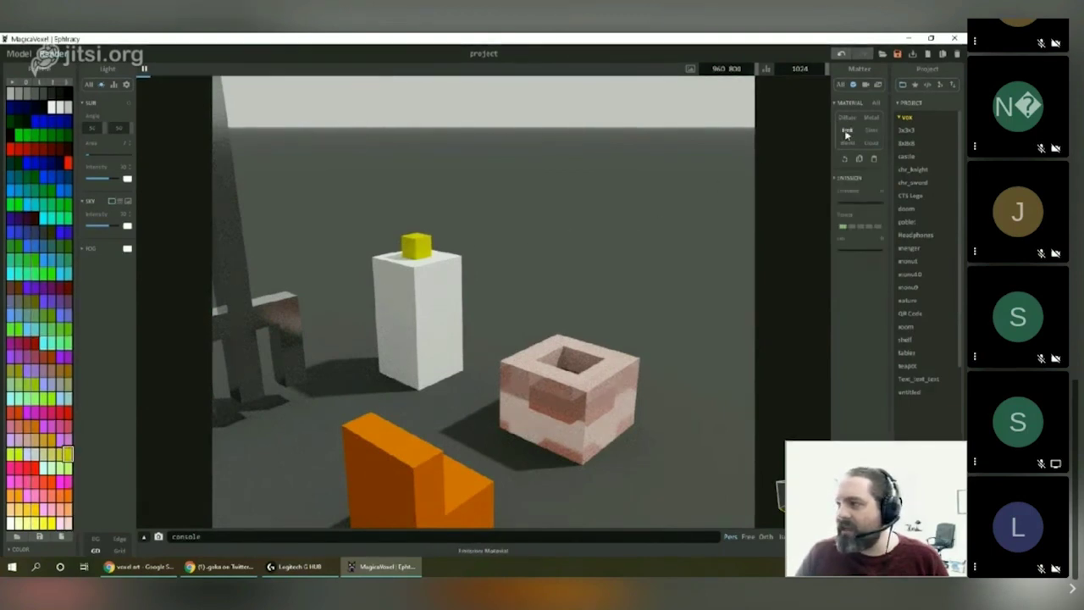
left_click(875, 206)
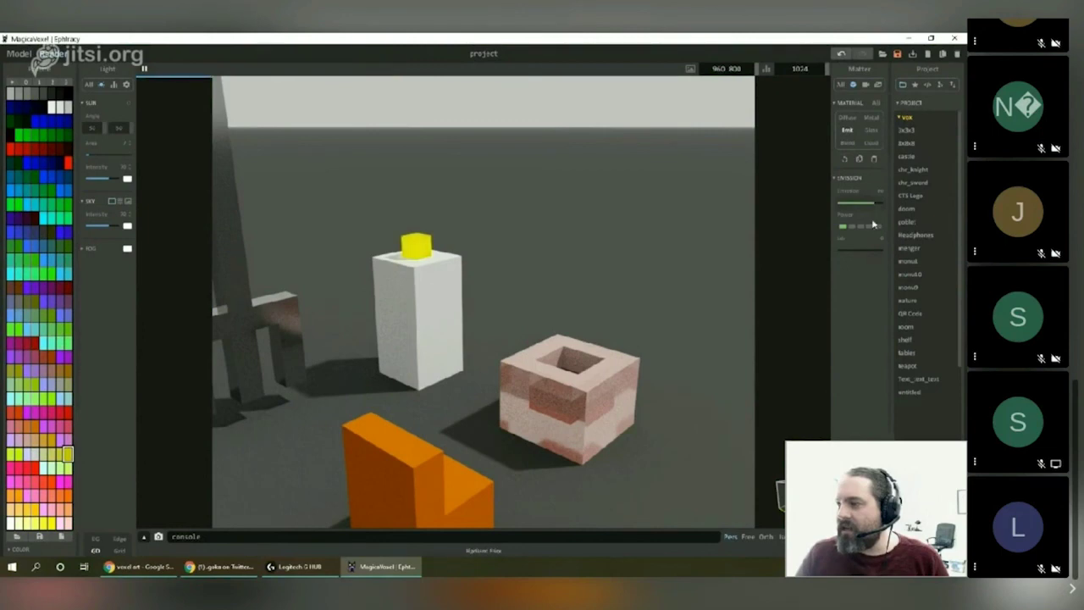
left_click(859, 231)
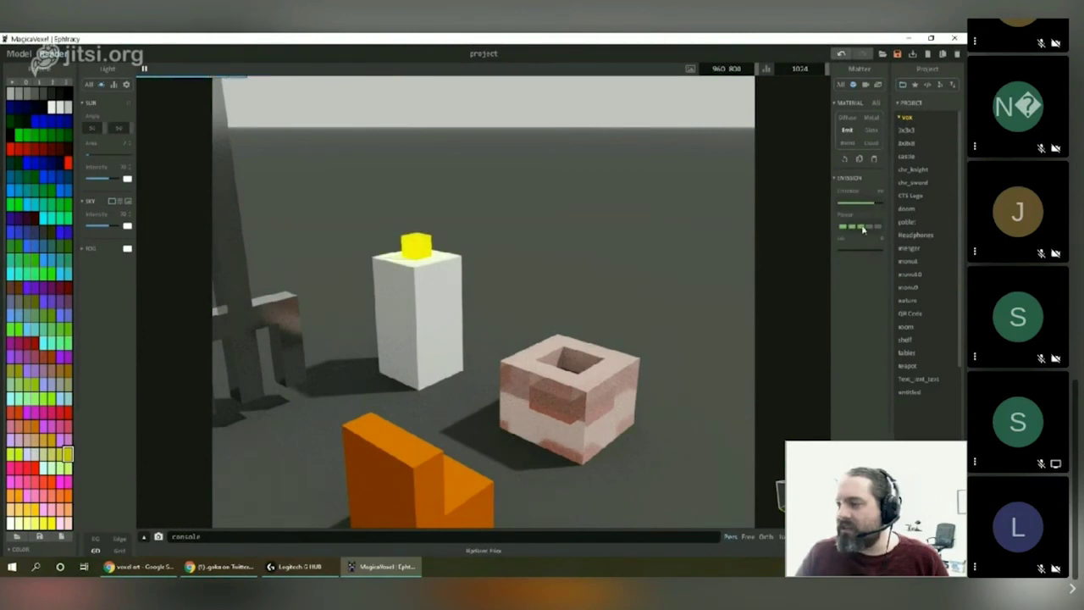
Lower the Sun and Sky light intensities to darken the scene.
right_click_drag(686, 237, 600, 249)
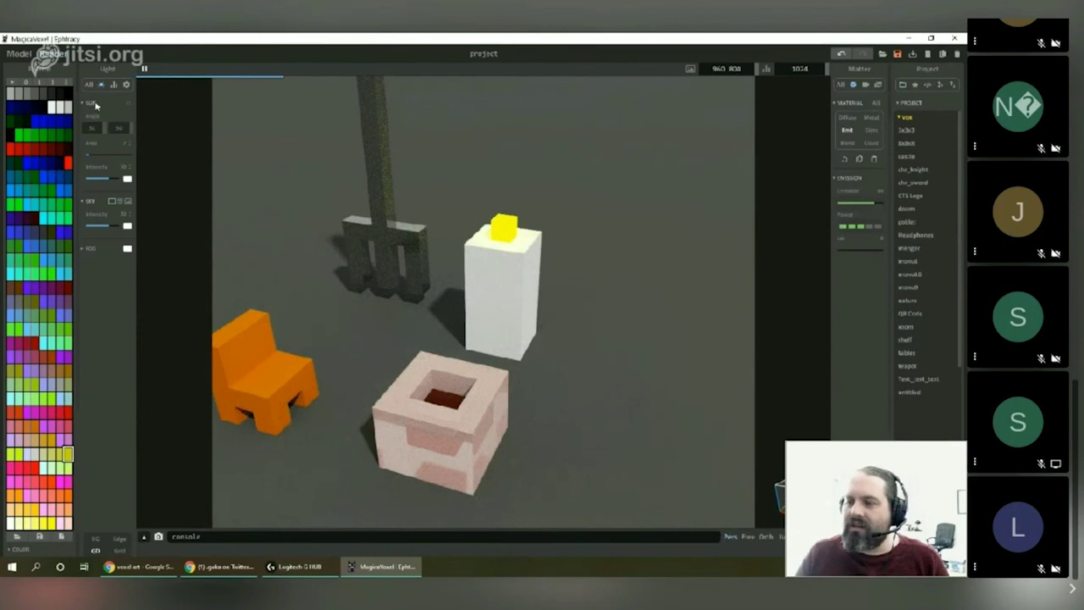
left_click(109, 179)
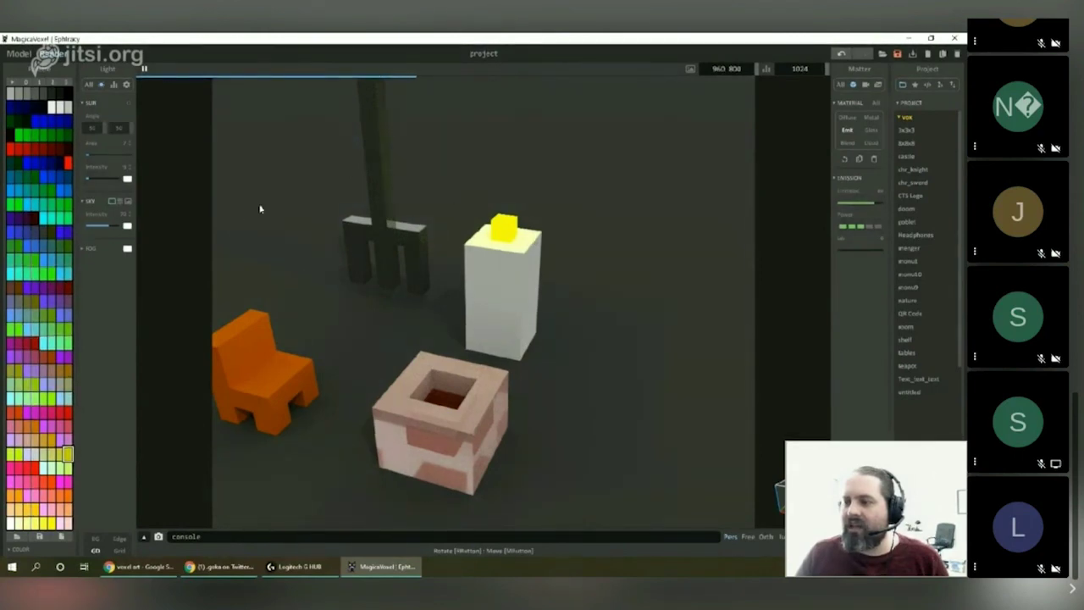
left_click_drag(101, 226, 93, 227)
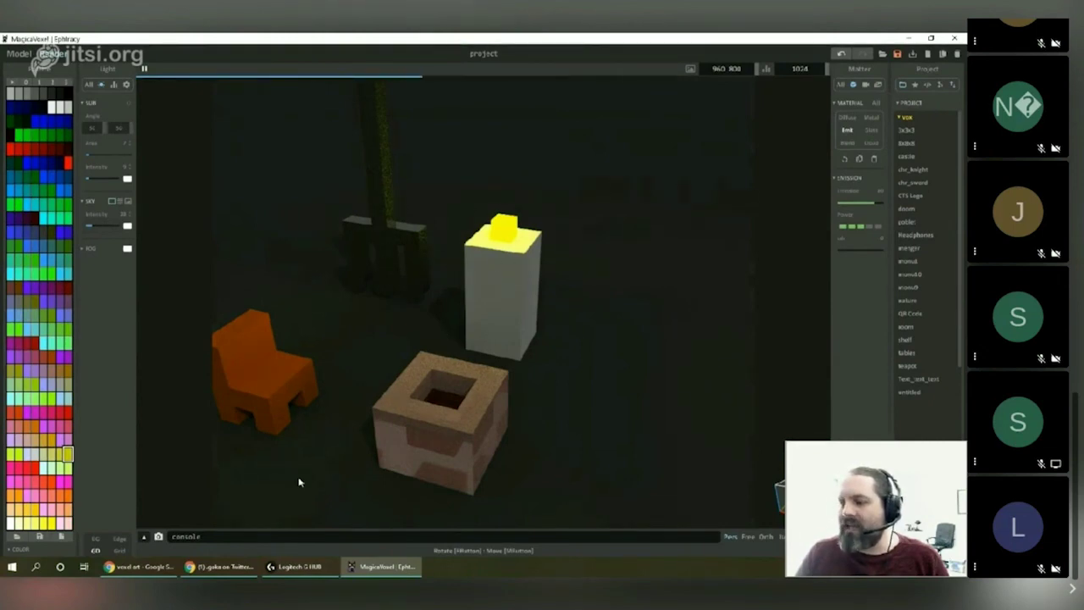
In Chrome's Pinterest tab, go back from the pin to the Voxel Art board and scroll its pins.
left_click(142, 567)
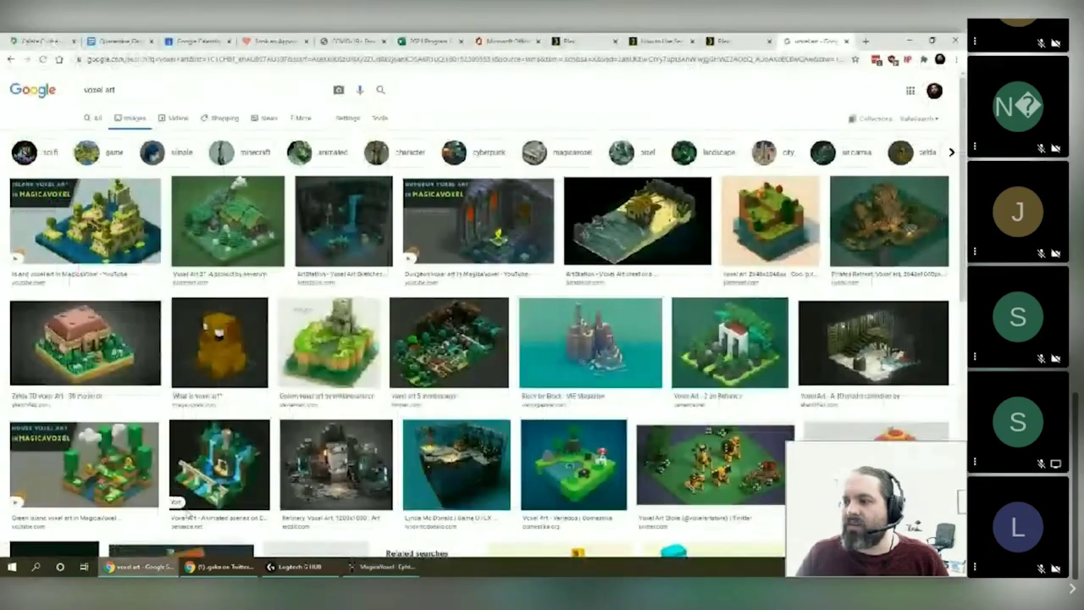
left_click(213, 567)
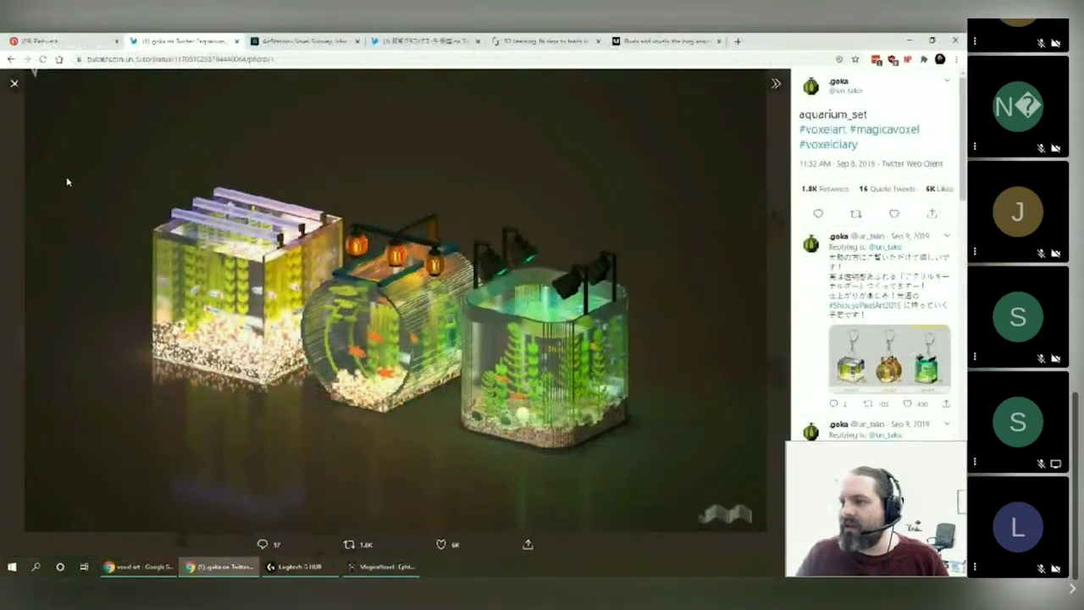
left_click(94, 37)
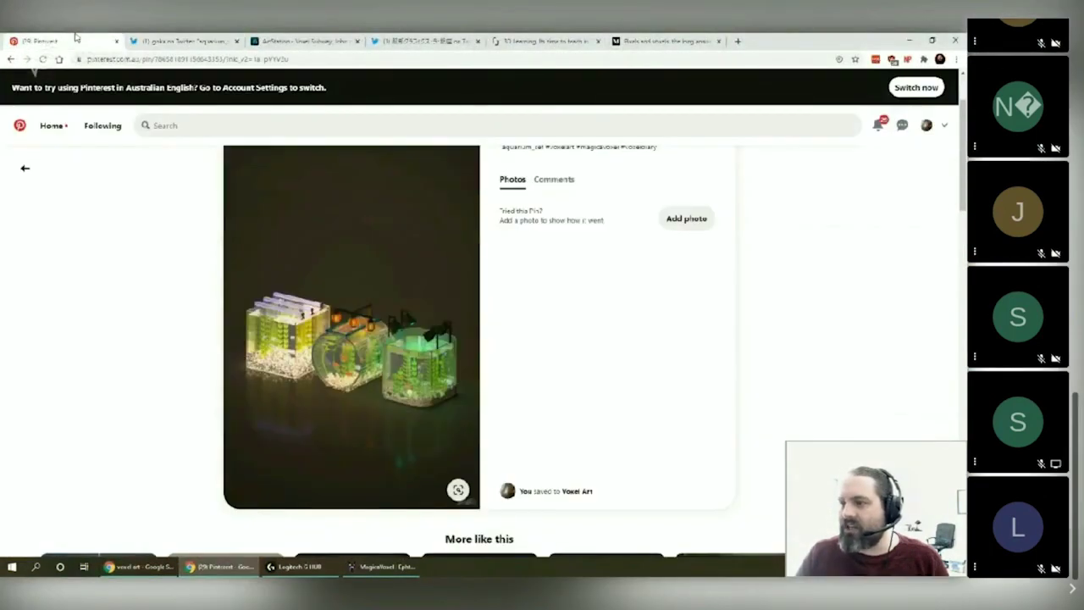
left_click(25, 169)
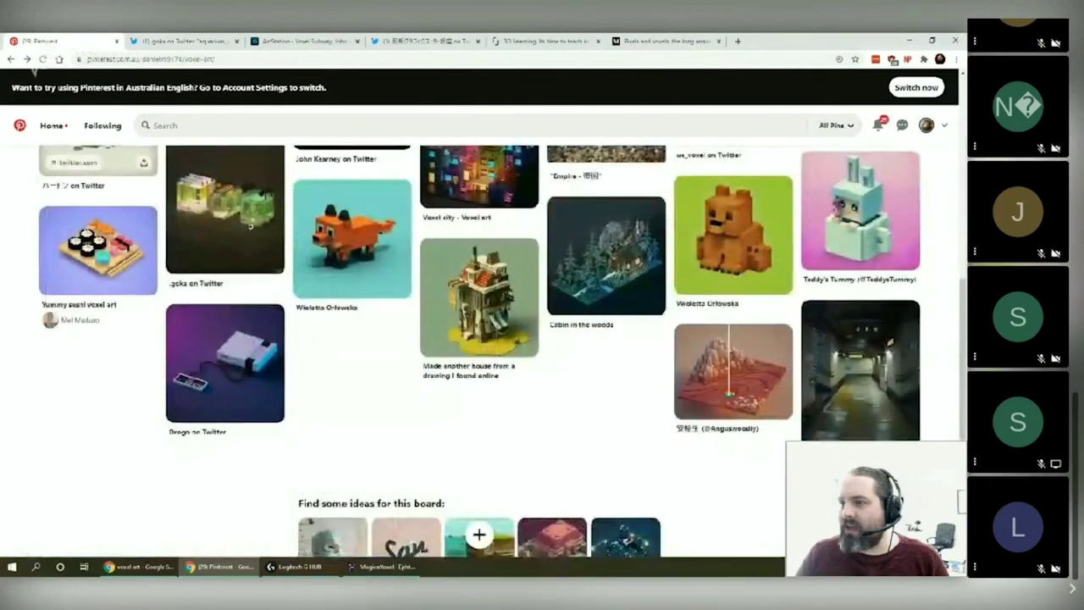
scroll(501, 235, "up", 3)
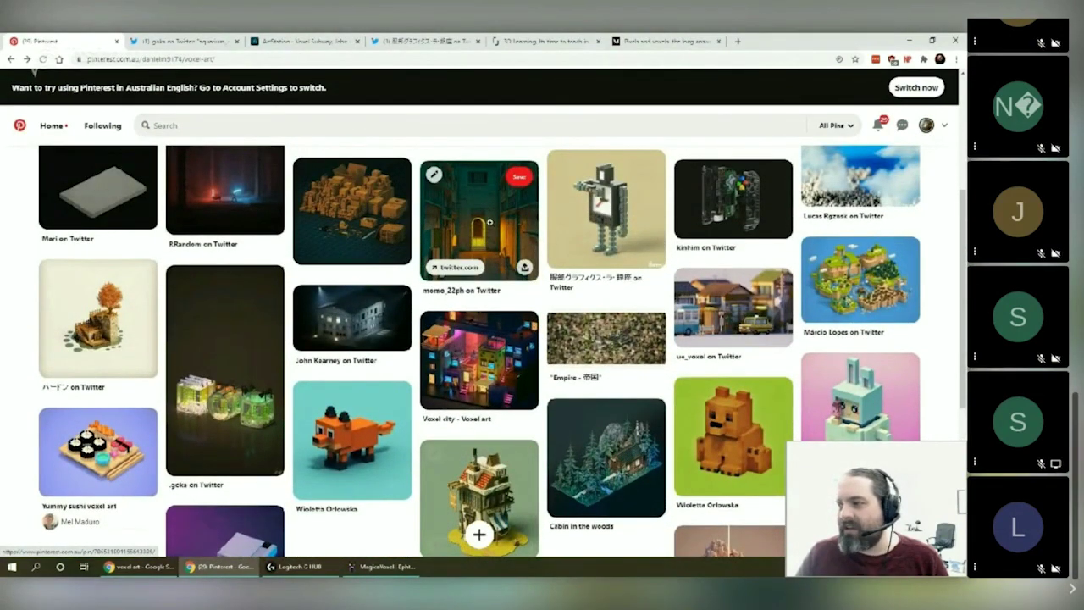
Alt-Tab to bring the dim MagicaVoxel render with the glowing candle back to the front.
key("alt+Tab")
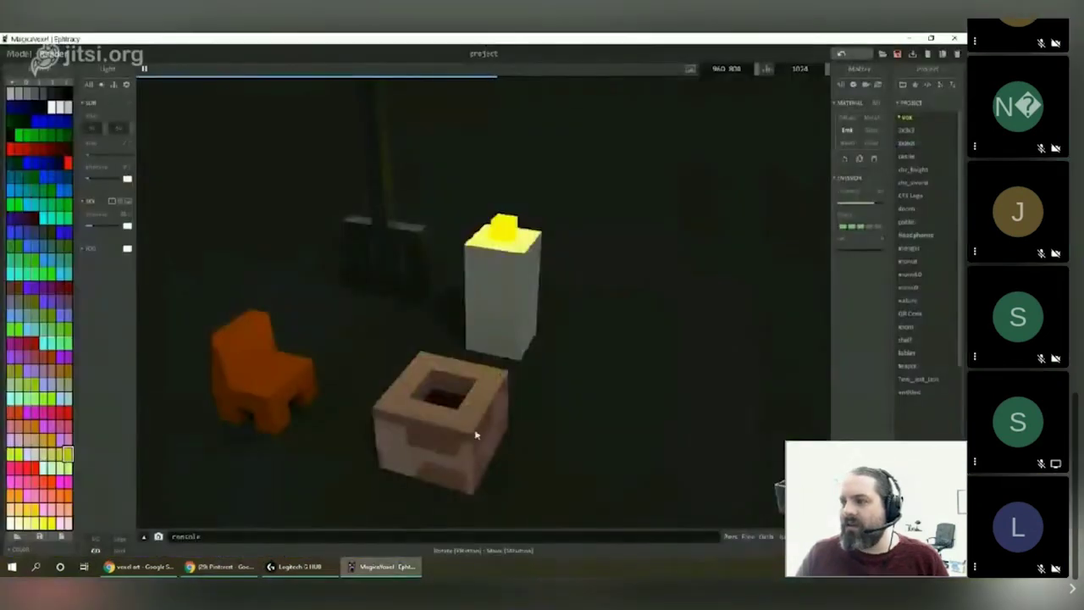